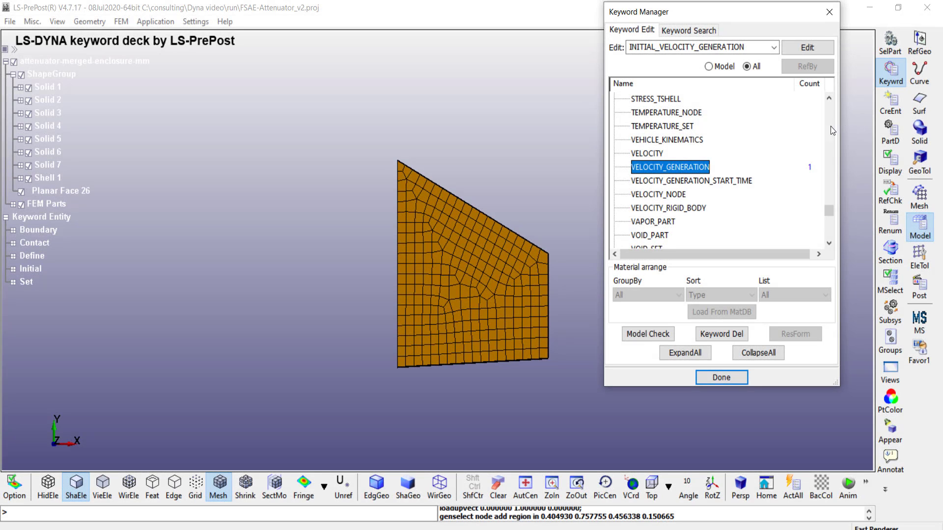
drag(828, 211, 825, 107)
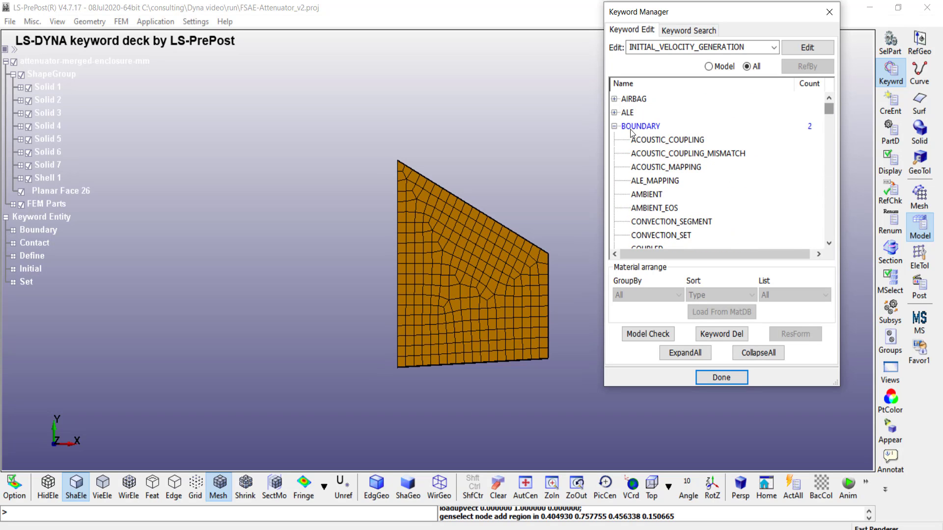
Collapse BOUNDARY, expand CONTACT and select AUTOMATIC_SURFACE_TO_SURFACE.
click(616, 127)
scroll(627, 147, down, 2)
click(615, 154)
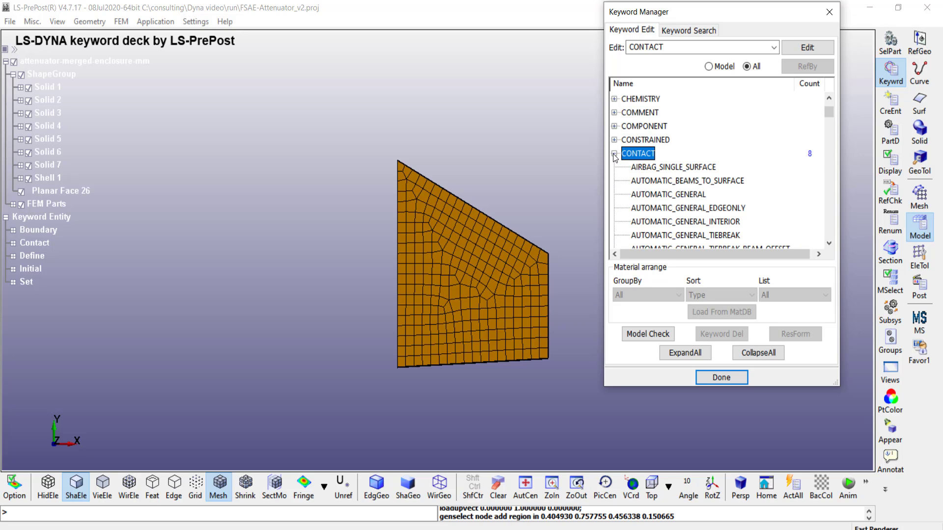
drag(830, 112, 827, 123)
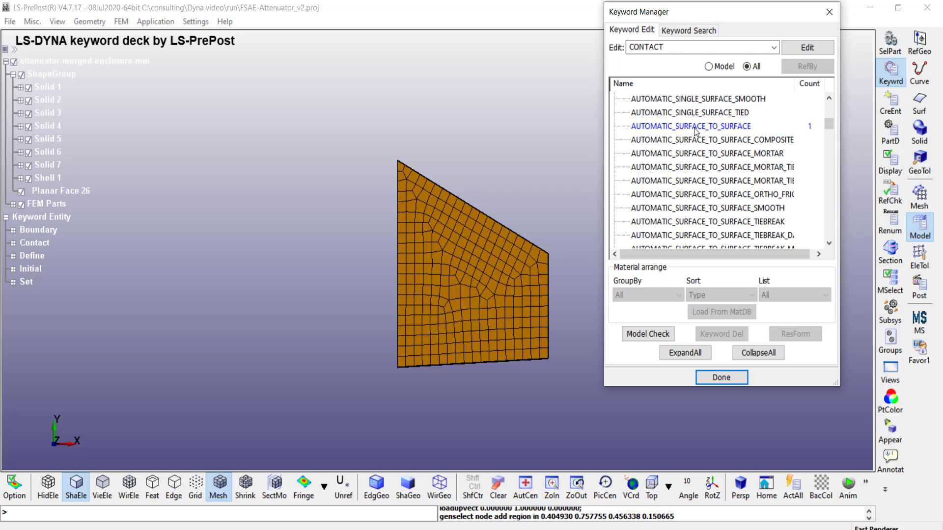
click(694, 128)
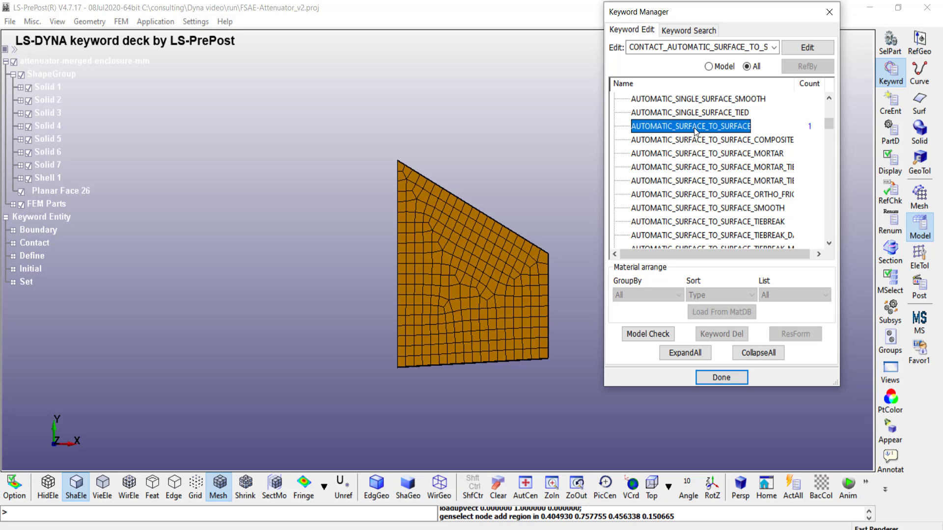
Open the Outershell_to_all contact and read the SSTYP and MSTYP help.
double_click(697, 127)
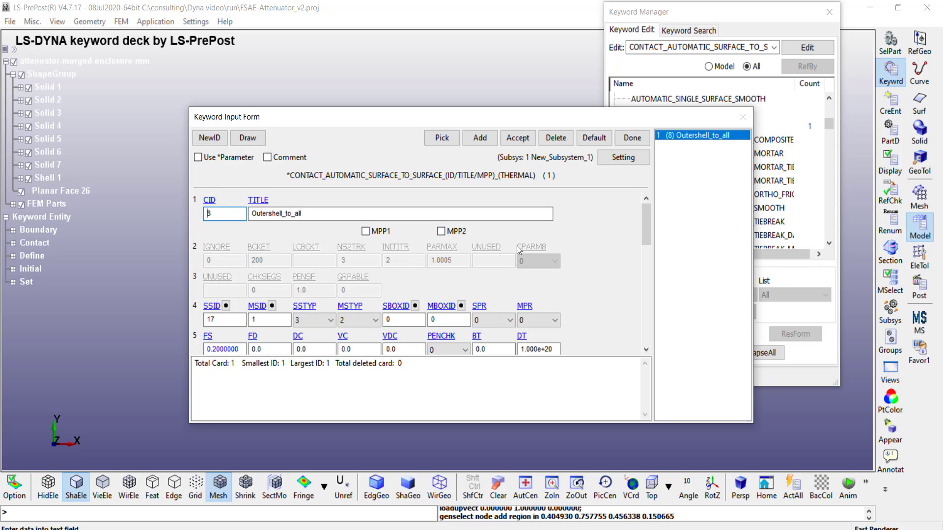
drag(645, 212, 651, 233)
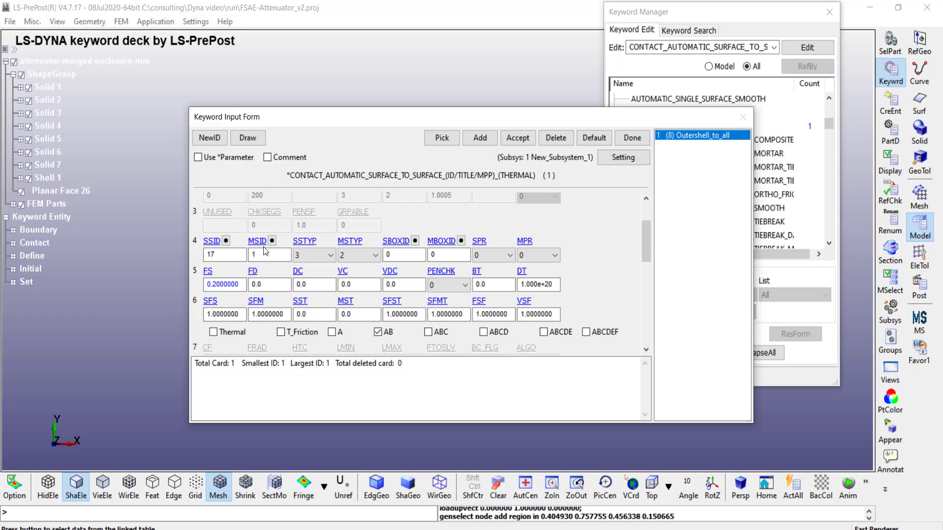
click(307, 244)
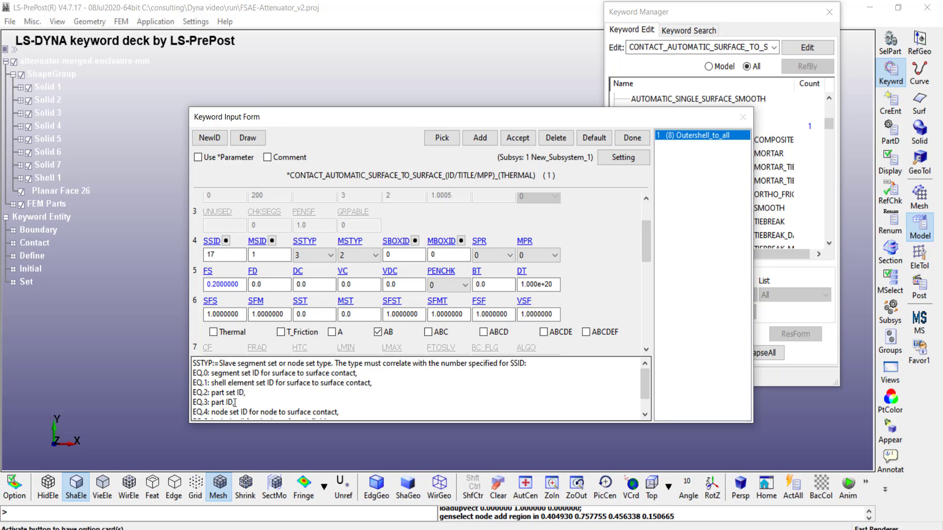
click(356, 242)
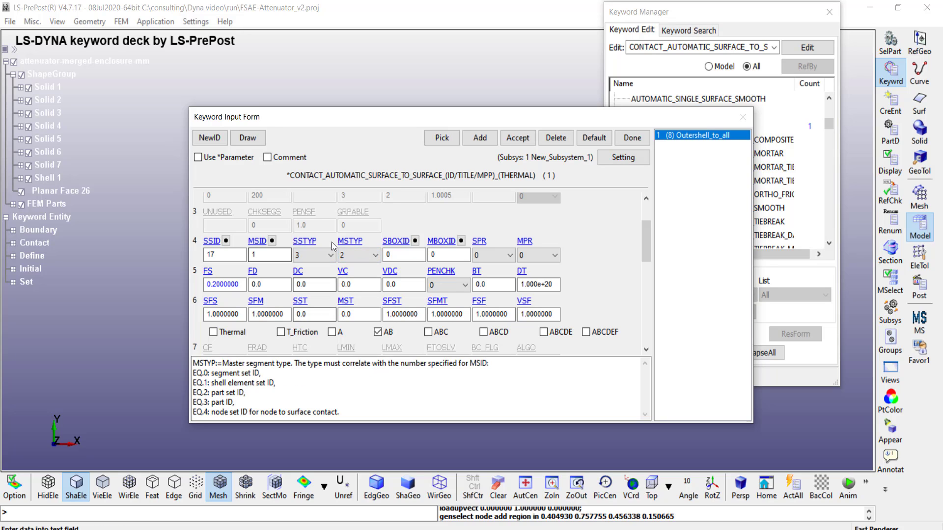
click(312, 244)
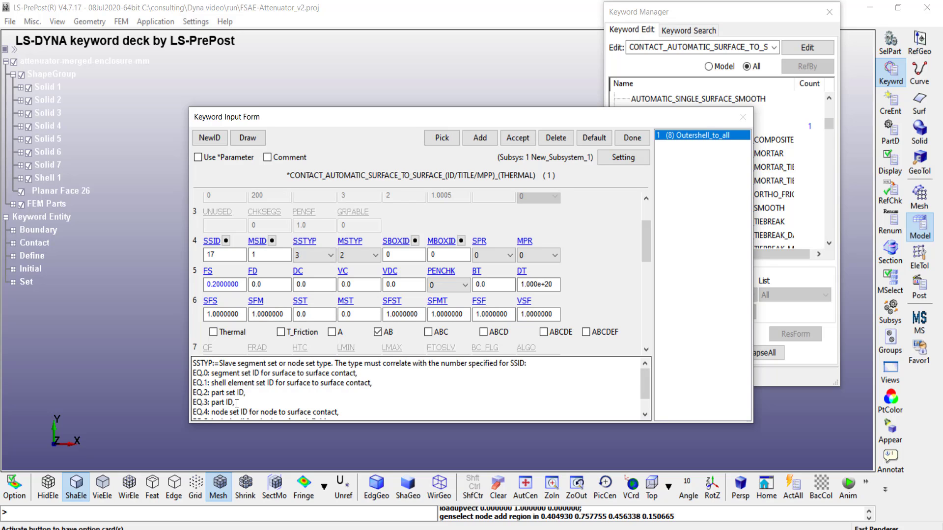
Confirm slave part OuterShell (17) and master part set AllbutShell (1).
click(227, 242)
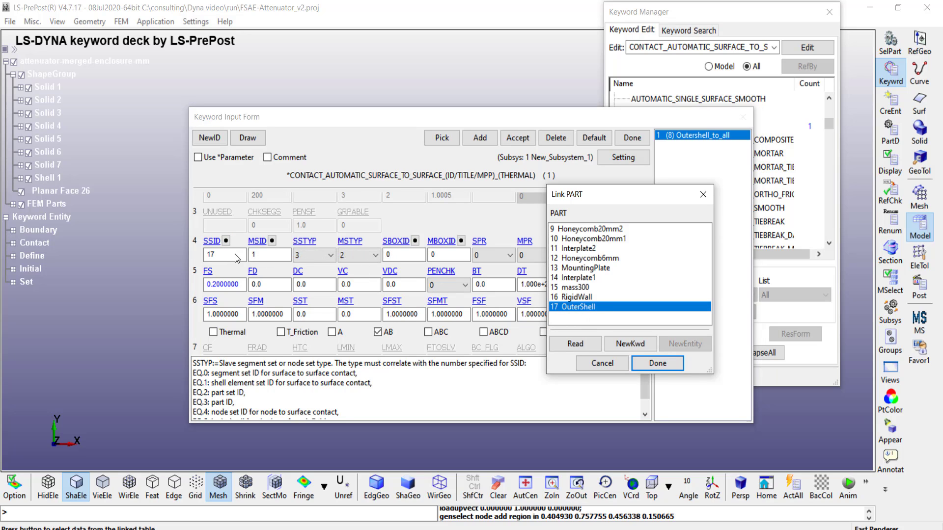
click(657, 363)
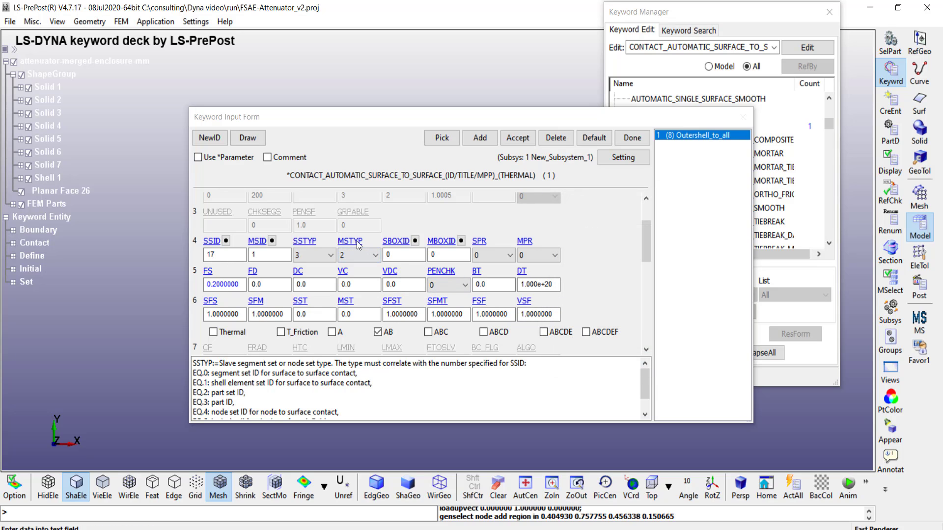
click(273, 242)
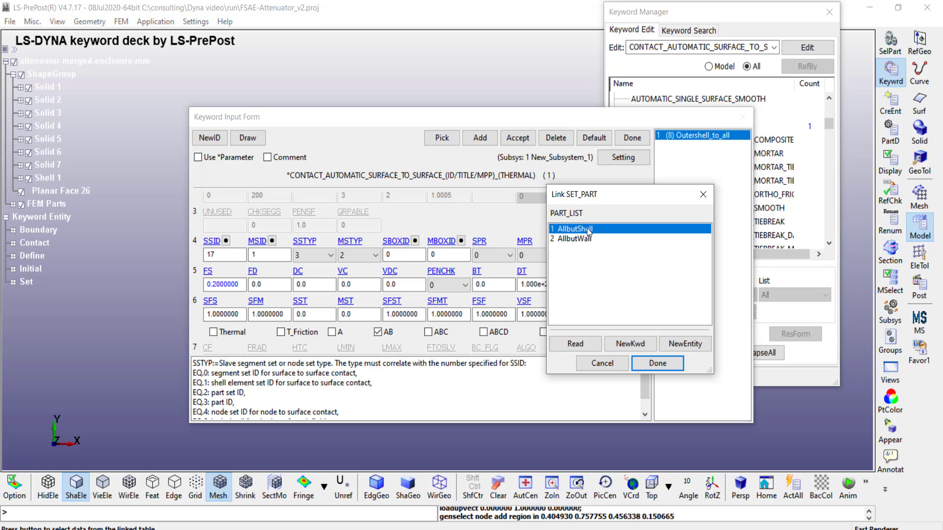
click(666, 363)
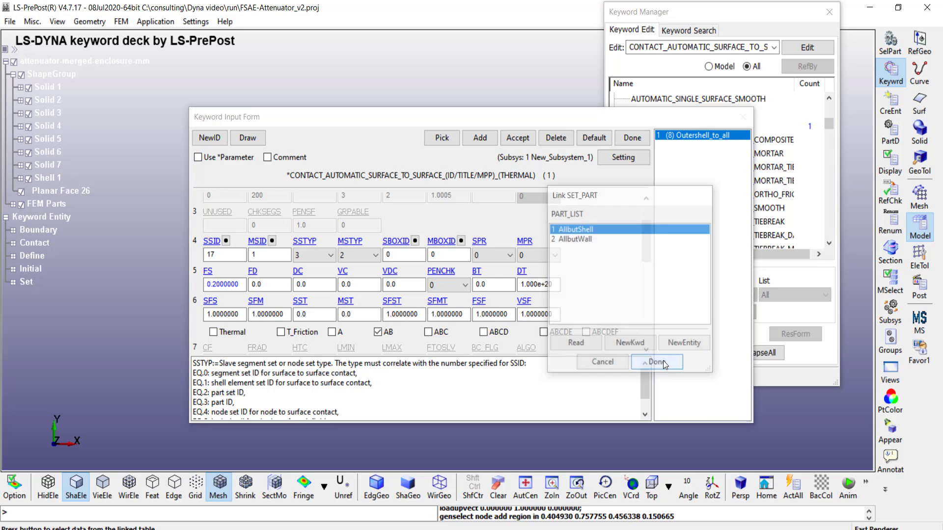
click(211, 284)
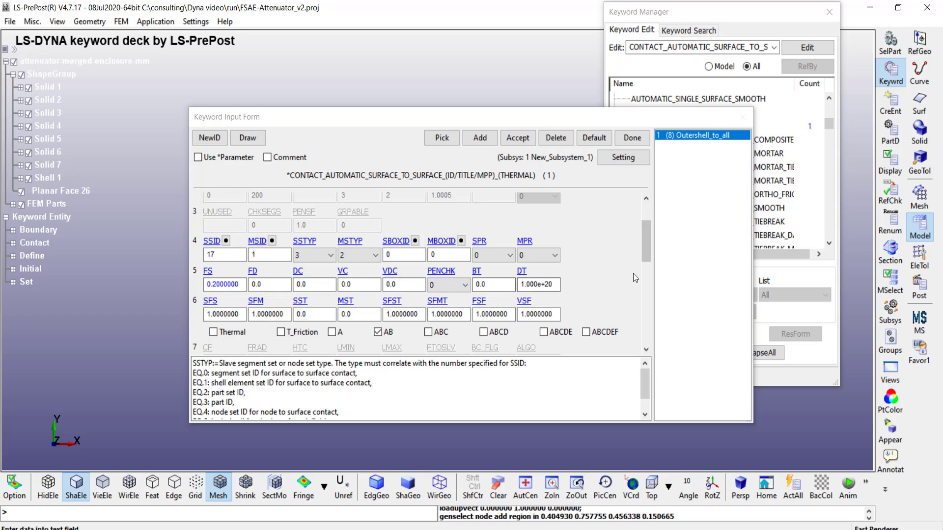
drag(643, 239, 646, 267)
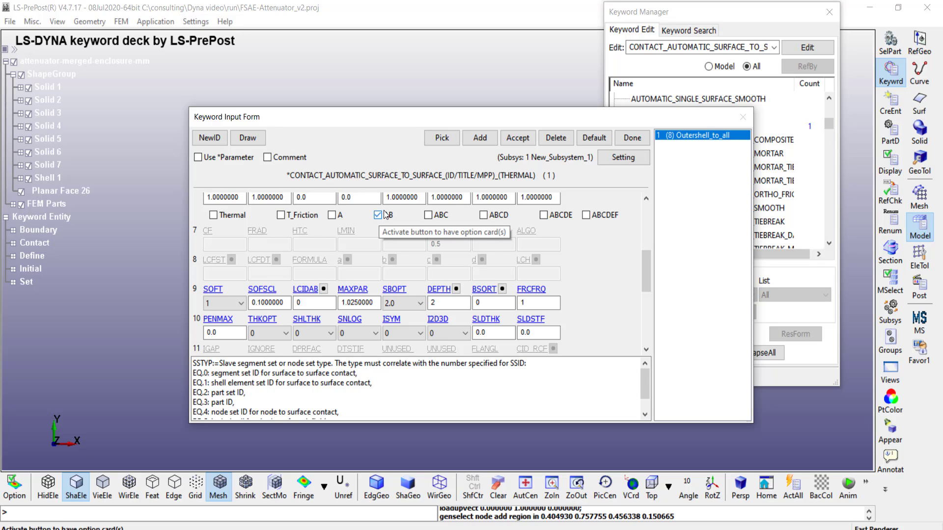
Check the SOFT constraint option, set to 1 with depth 2.
click(215, 292)
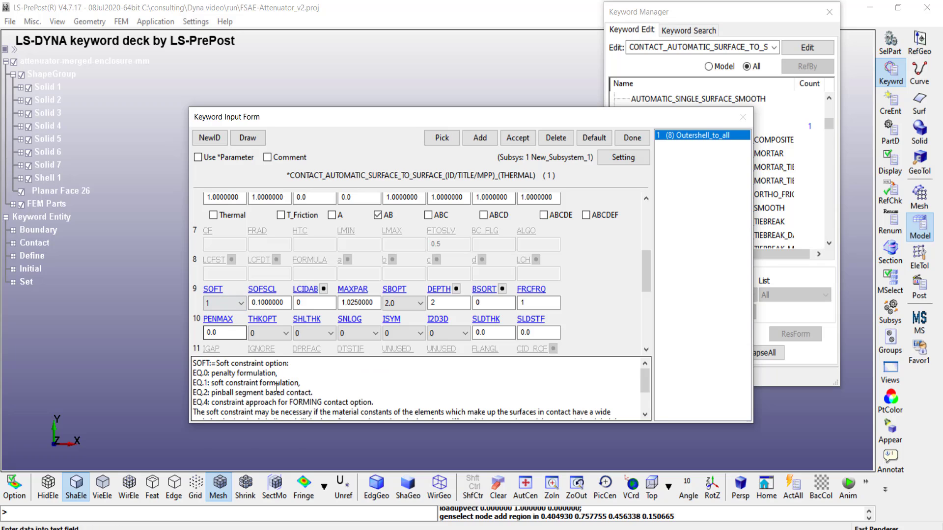
click(211, 302)
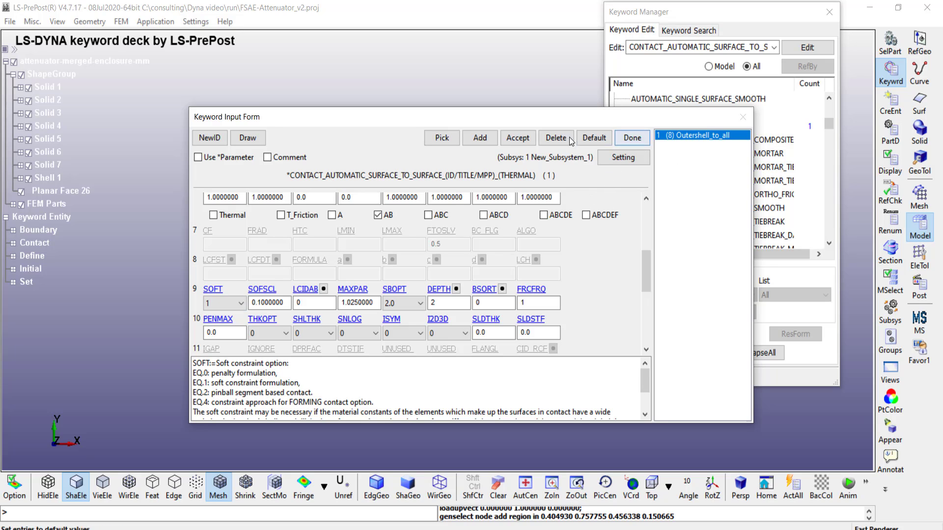
Close the surface-to-surface contact and select TIED_NODES_TO_SURFACE under CONTACT.
click(630, 139)
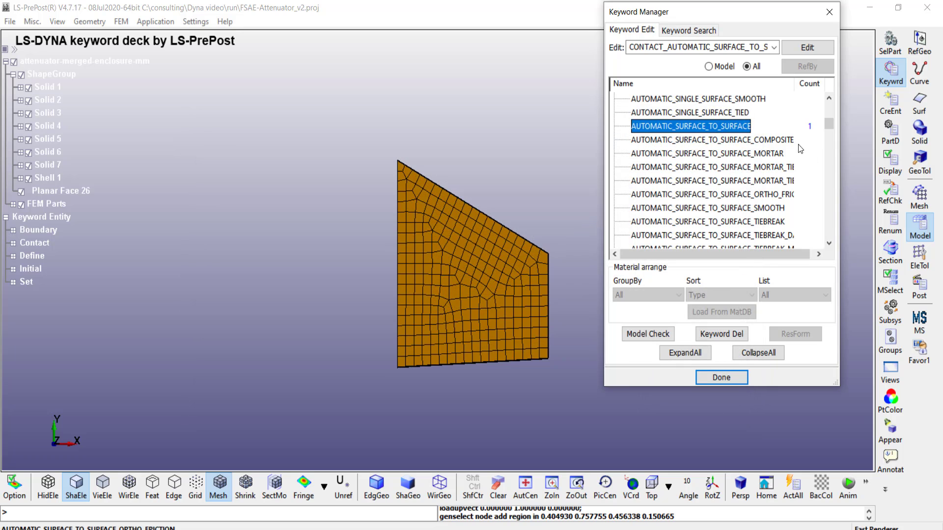
drag(832, 126, 830, 150)
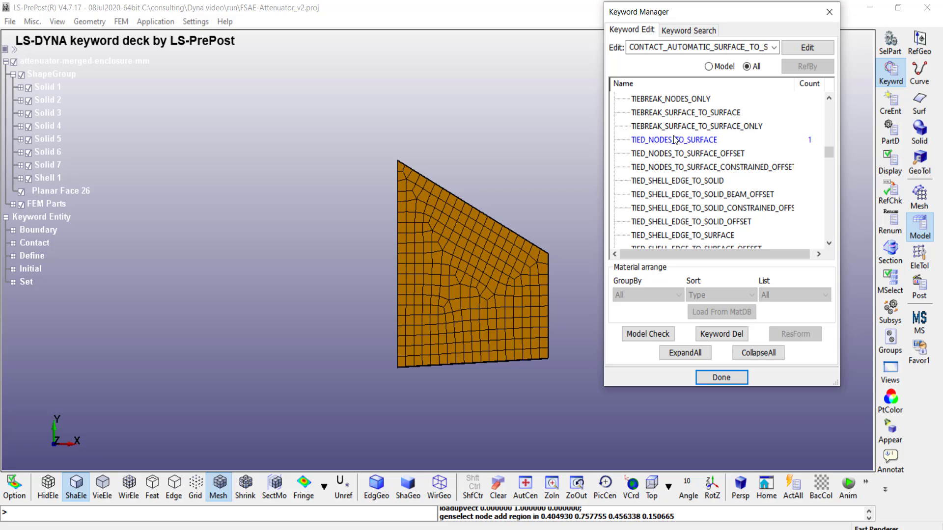
click(688, 138)
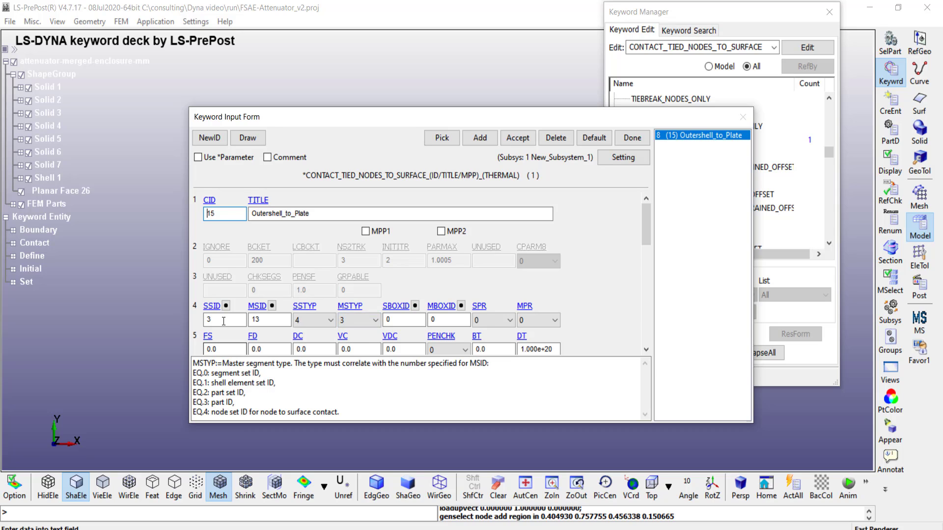
Verify slave node set 3 (Shell_edge) and master part 13 (MountingPlate).
click(226, 306)
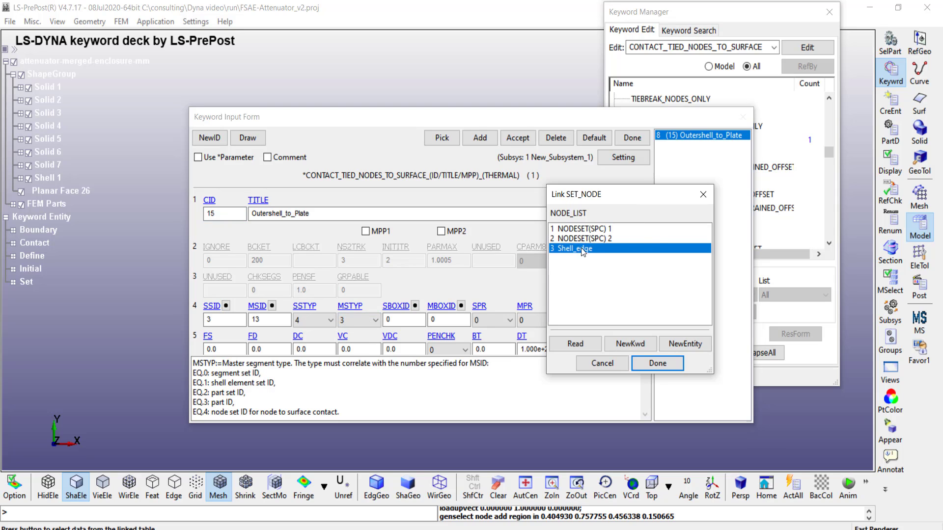
click(657, 363)
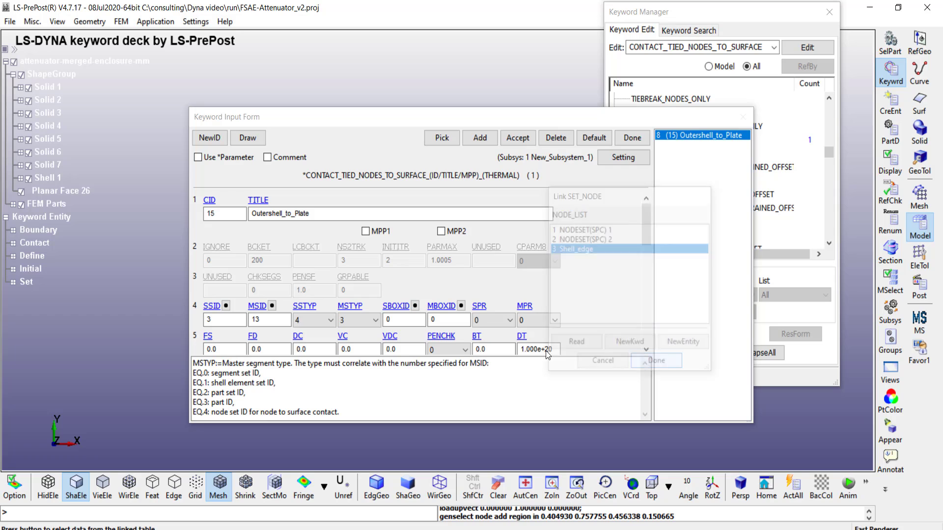
click(271, 306)
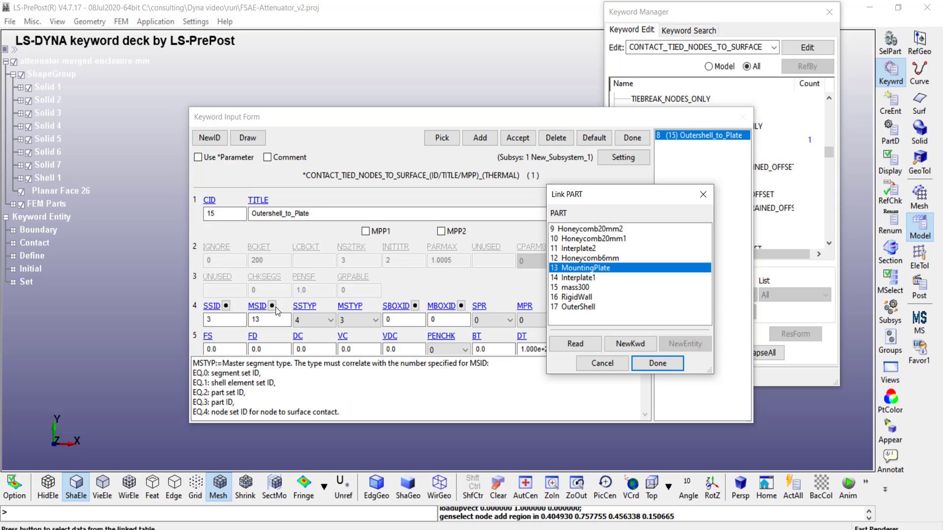
click(675, 364)
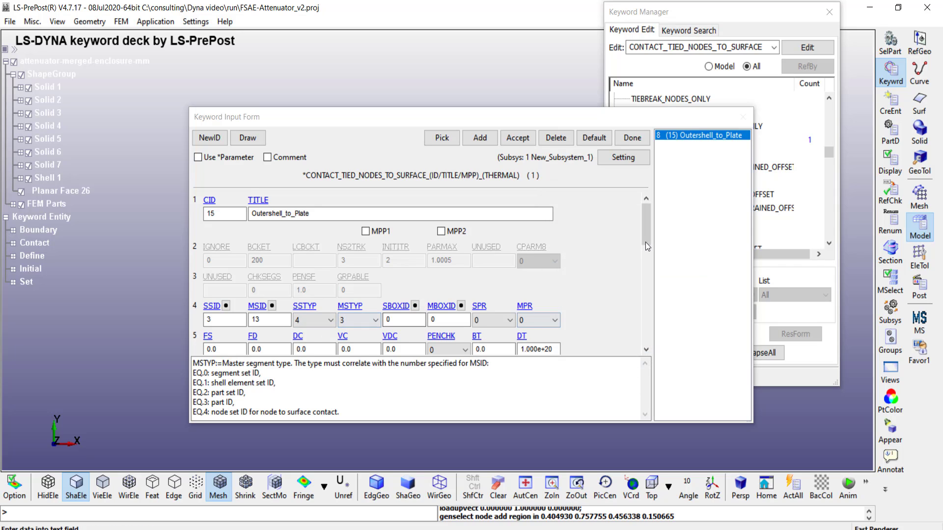
Close the tied contact form and select the TIED_SURFACE_TO_SURFACE_OFFSET contacts.
click(631, 138)
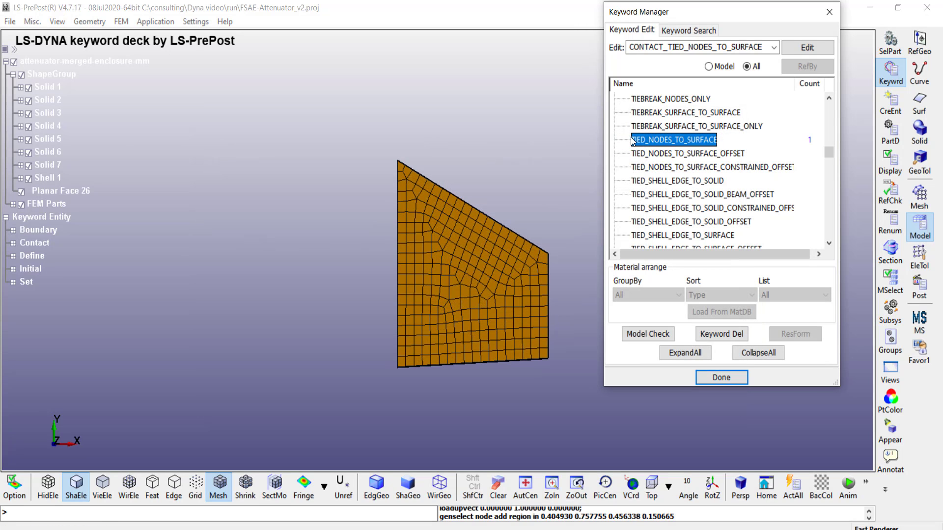
scroll(831, 150, down, 3)
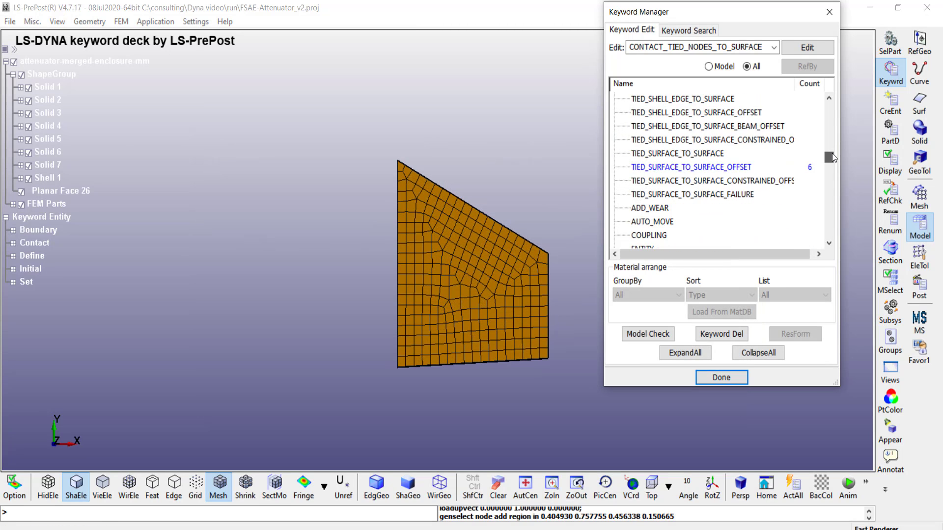
click(710, 167)
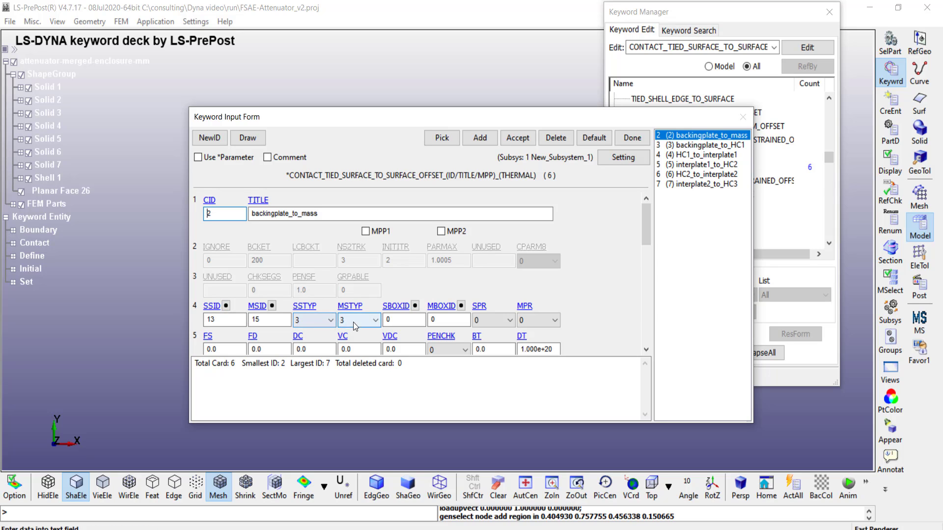
click(226, 306)
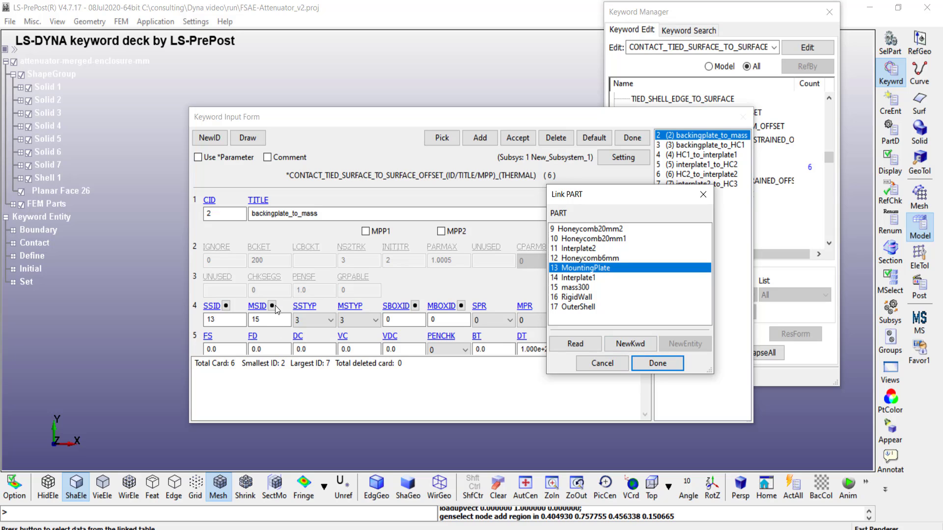
click(642, 362)
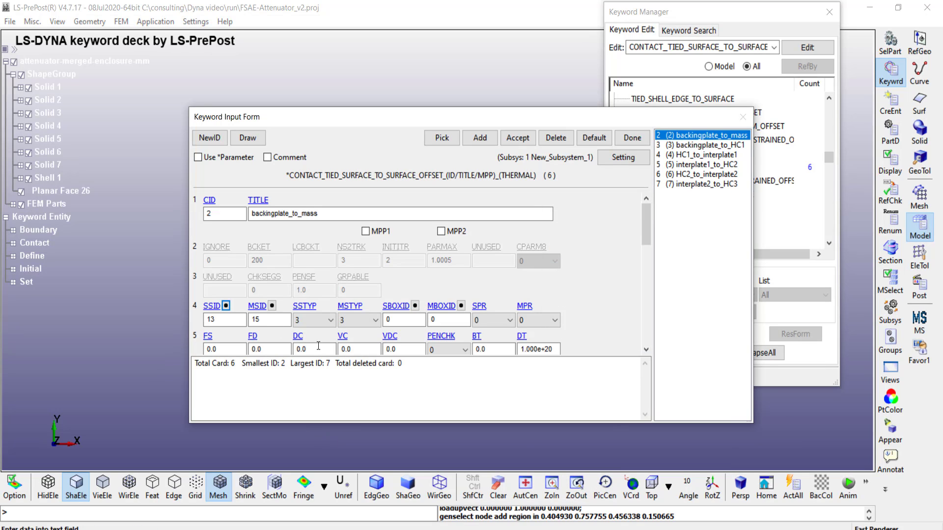
click(306, 308)
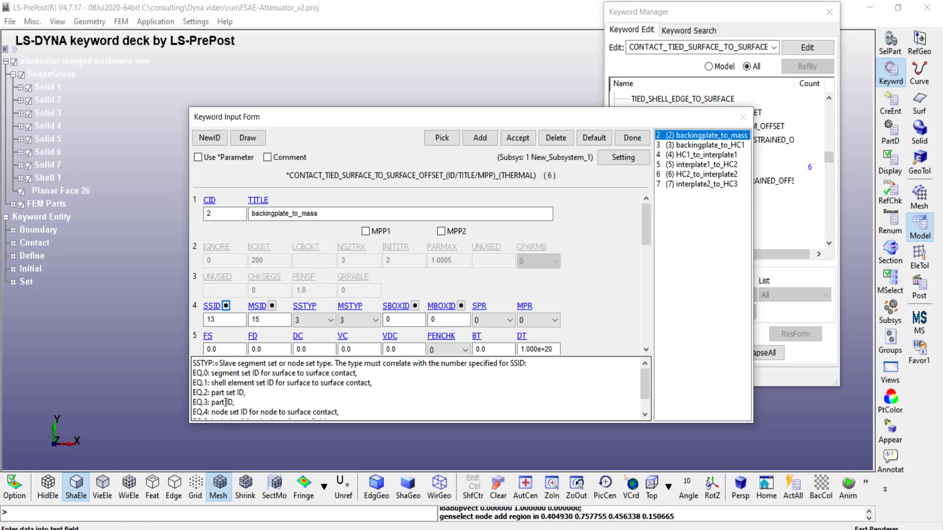
click(272, 305)
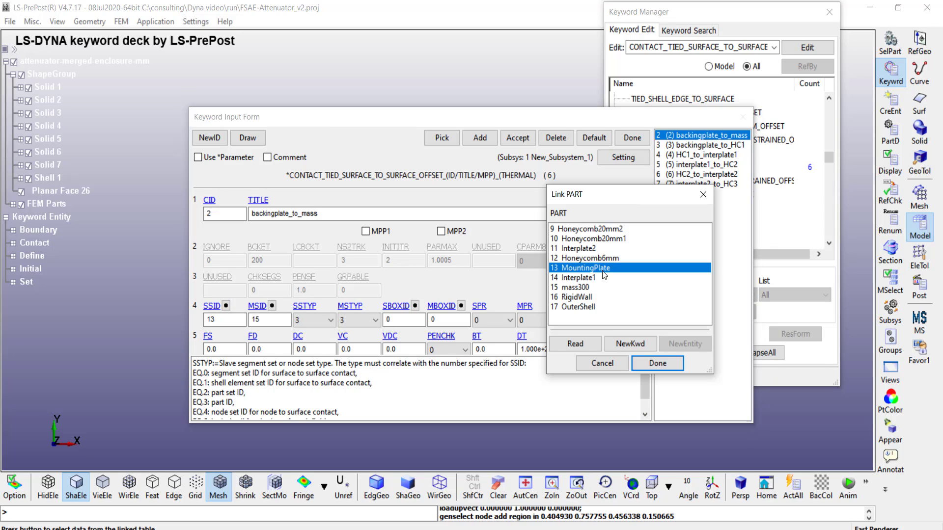
click(657, 363)
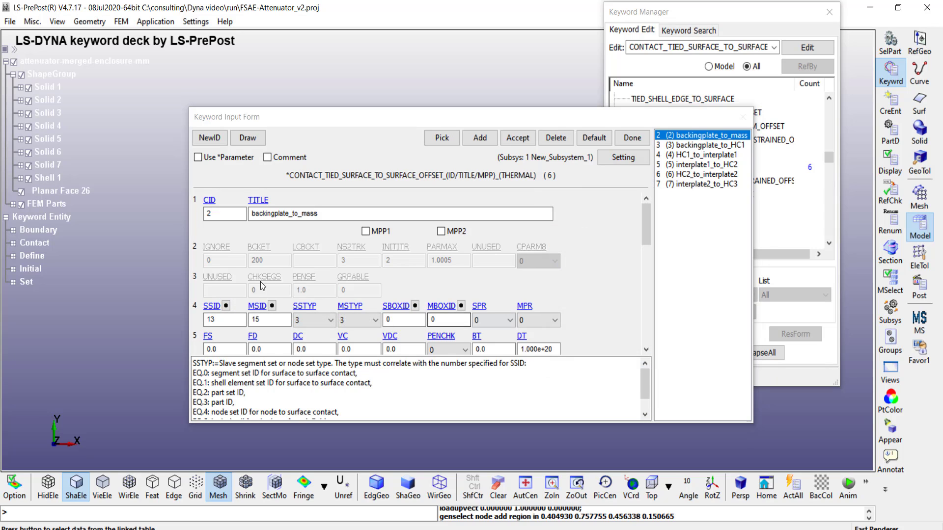
click(272, 306)
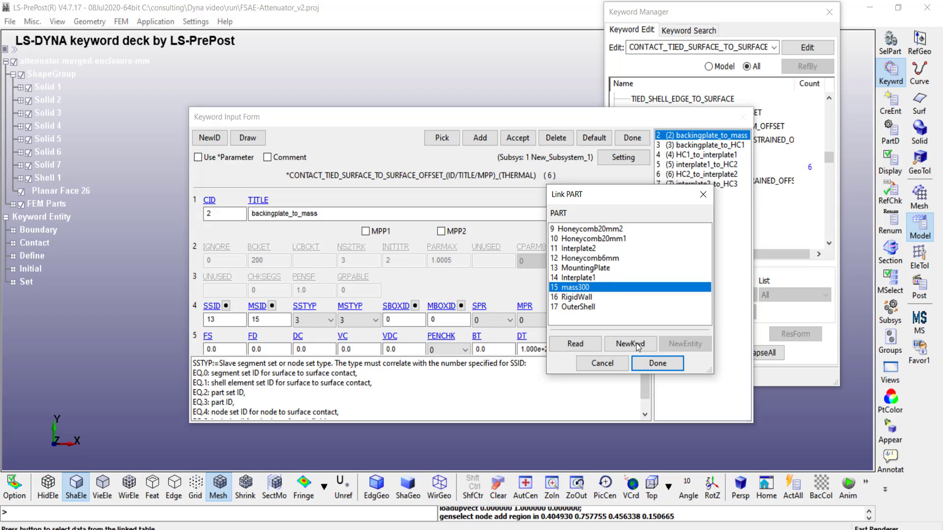
click(657, 363)
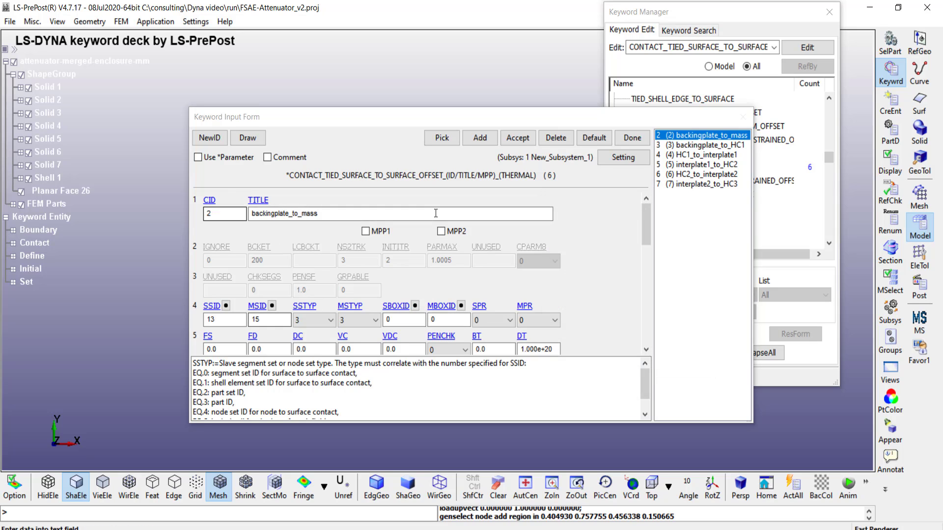
click(518, 137)
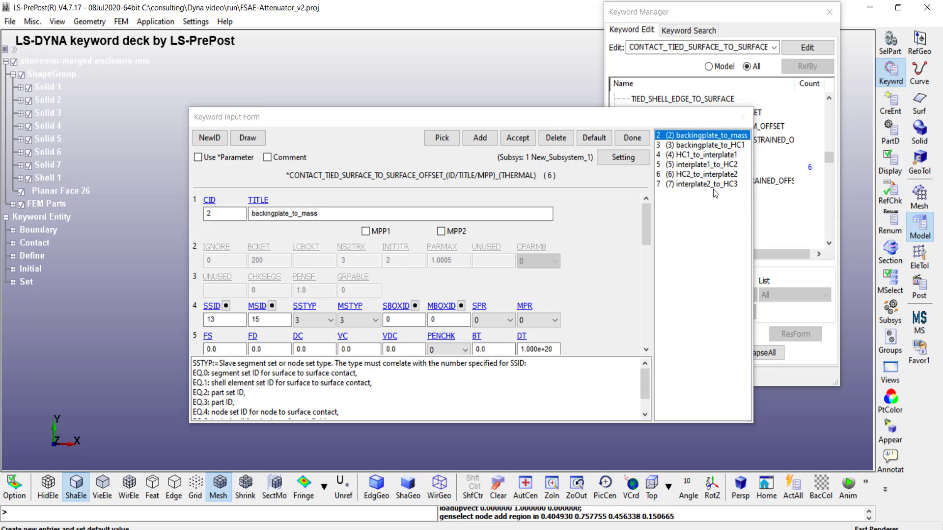
Review the CONTROL TERMINATION end time of 500 and close it.
key(Escape)
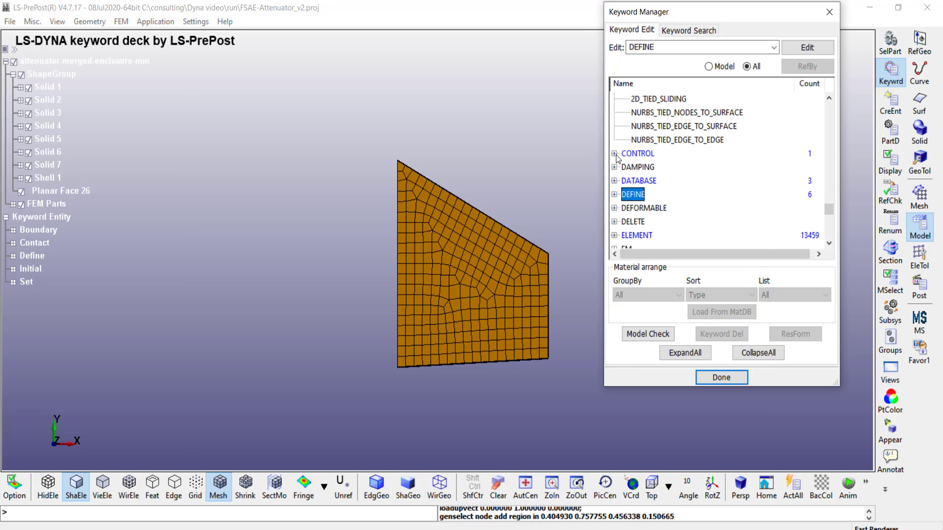
click(614, 154)
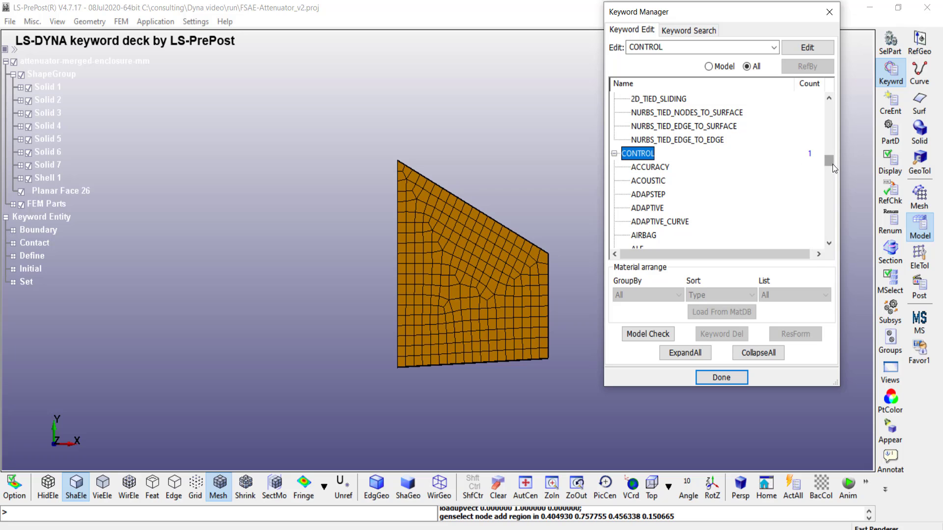
mouse_move(832, 163)
mouse_down()
mouse_move(830, 226)
mouse_move(832, 217)
mouse_up()
scroll(662, 210, down, 2)
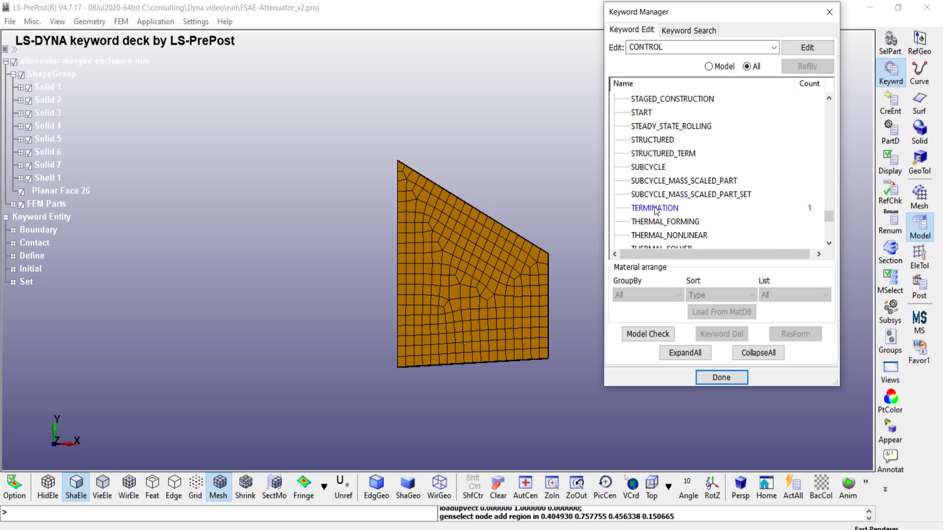
double_click(662, 211)
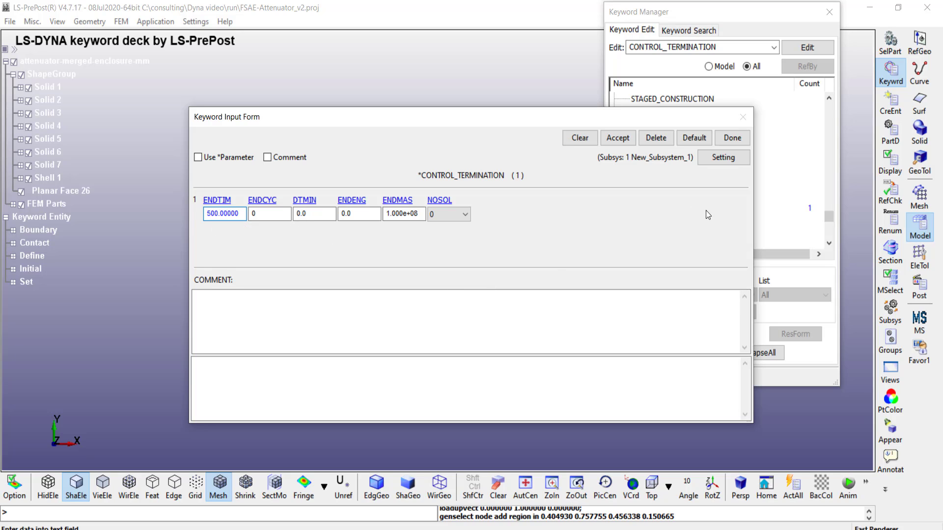
click(733, 138)
scroll(831, 218, down, 4)
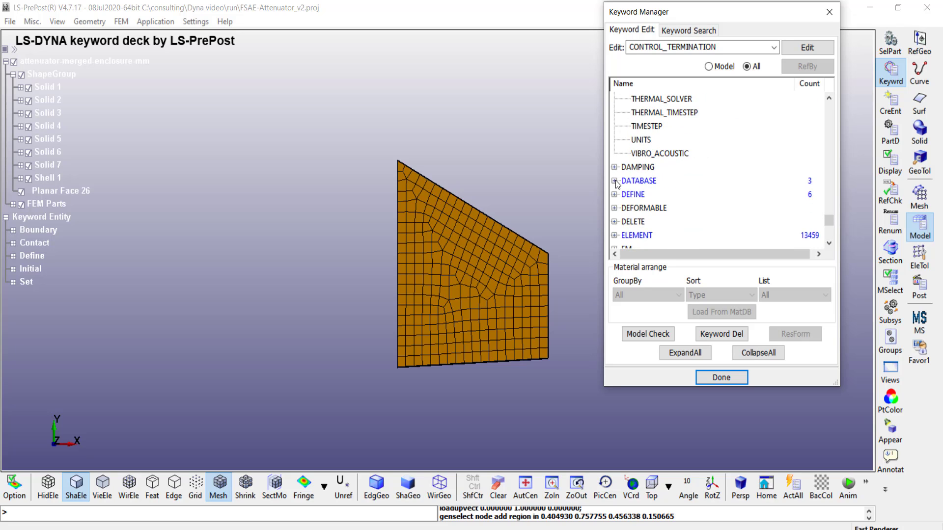
Review DATABASE ASCII_option with GLSTAT and MATSUM at 0.01, then close it.
click(615, 181)
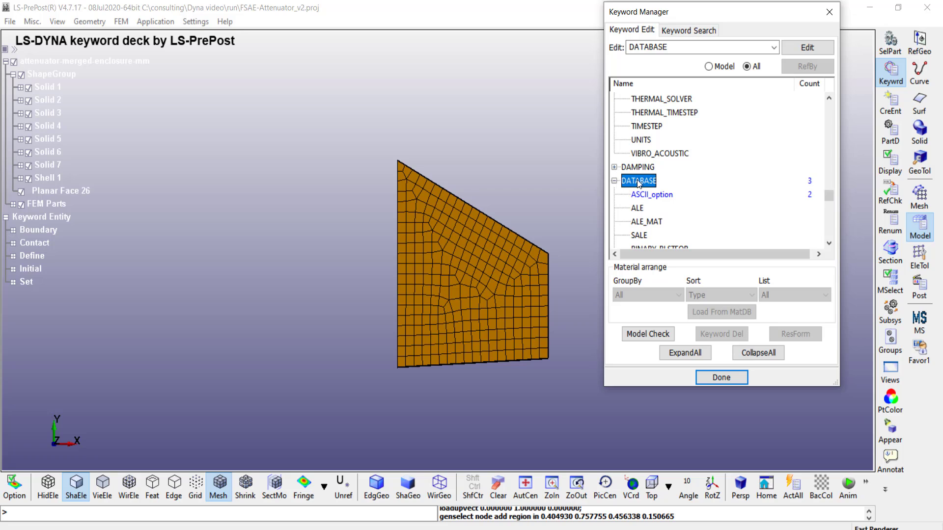
click(652, 196)
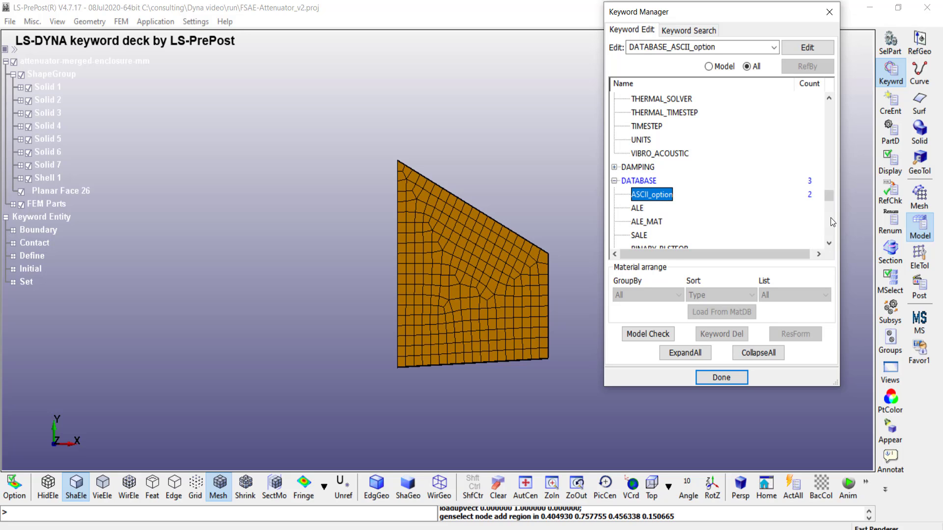
double_click(652, 195)
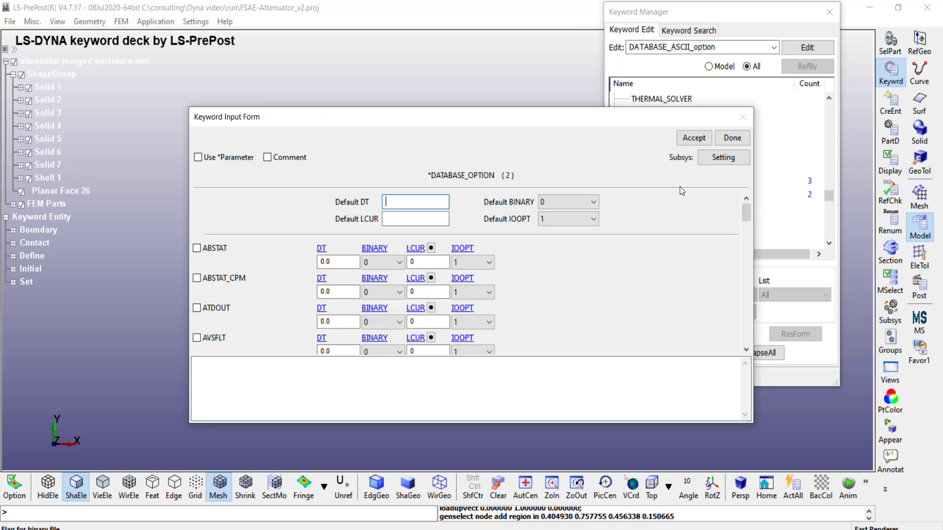
drag(744, 213, 748, 258)
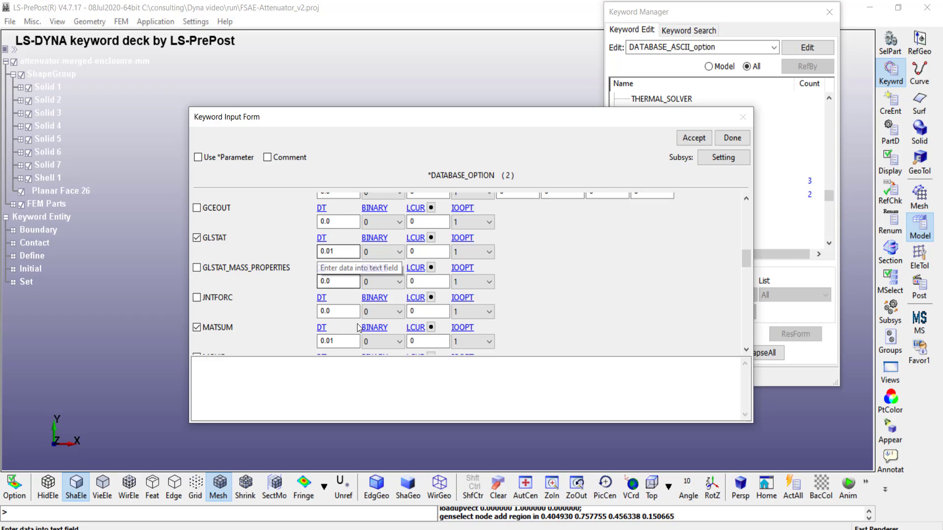
click(329, 340)
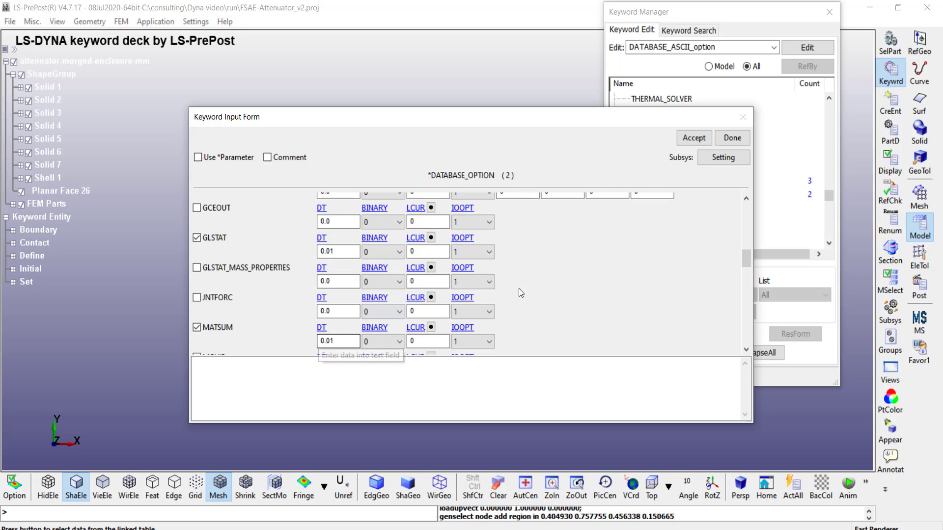
click(694, 136)
click(732, 137)
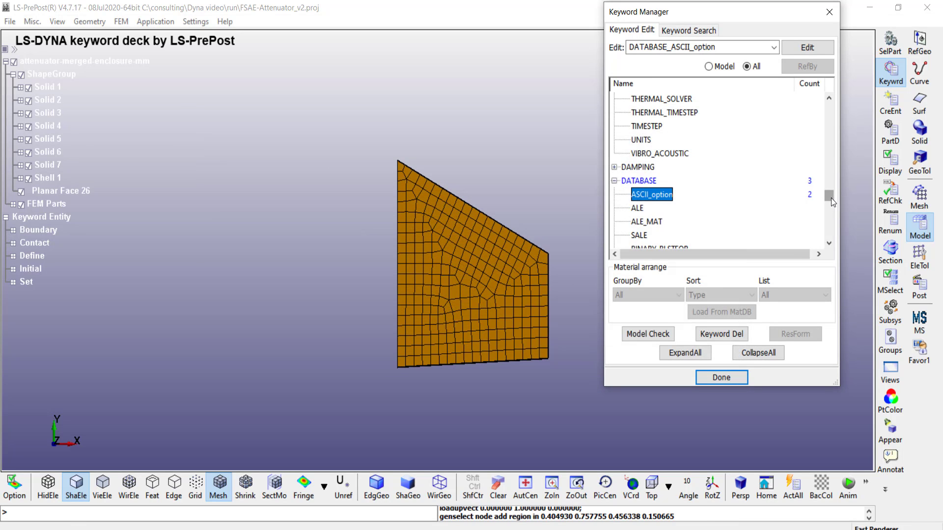
scroll(831, 198, down, 2)
scroll(830, 199, down, 3)
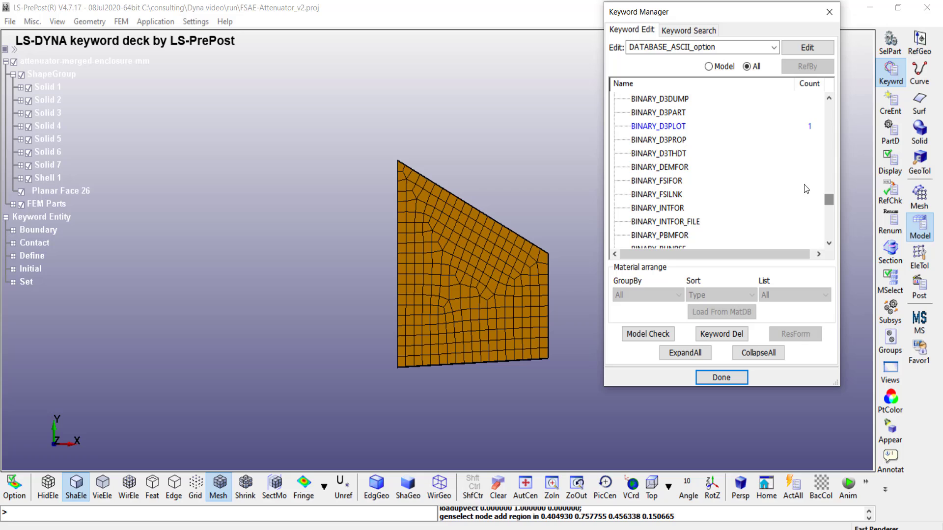
Set DATABASE_BINARY_D3PLOT DT to 1.0 and finish the keyword.
double_click(668, 129)
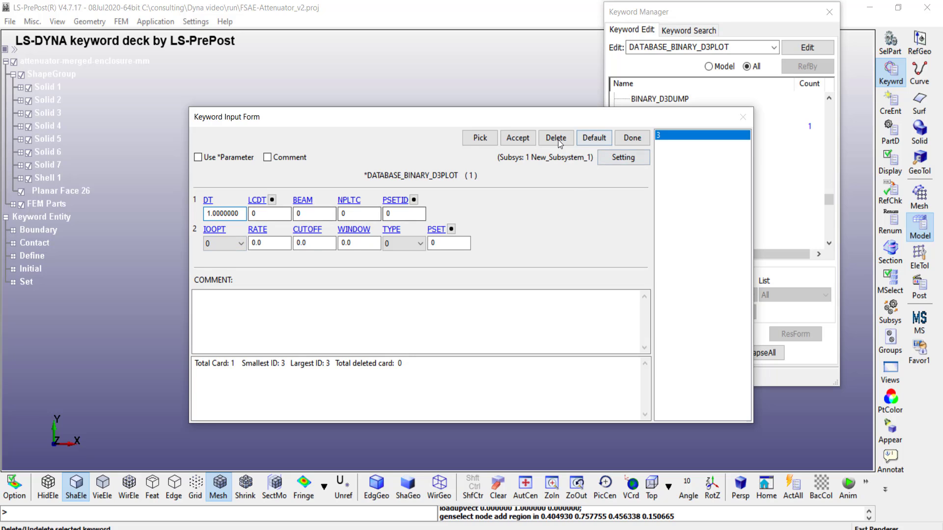
click(630, 141)
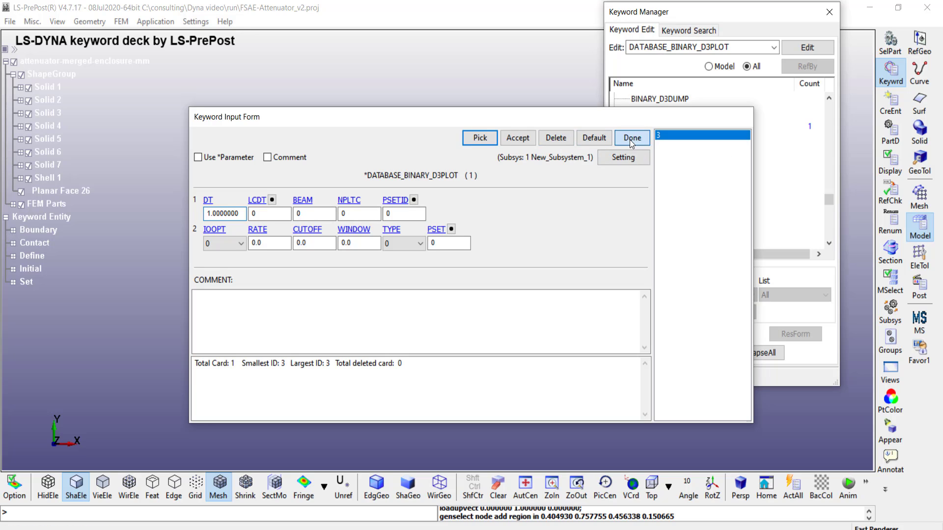
click(737, 378)
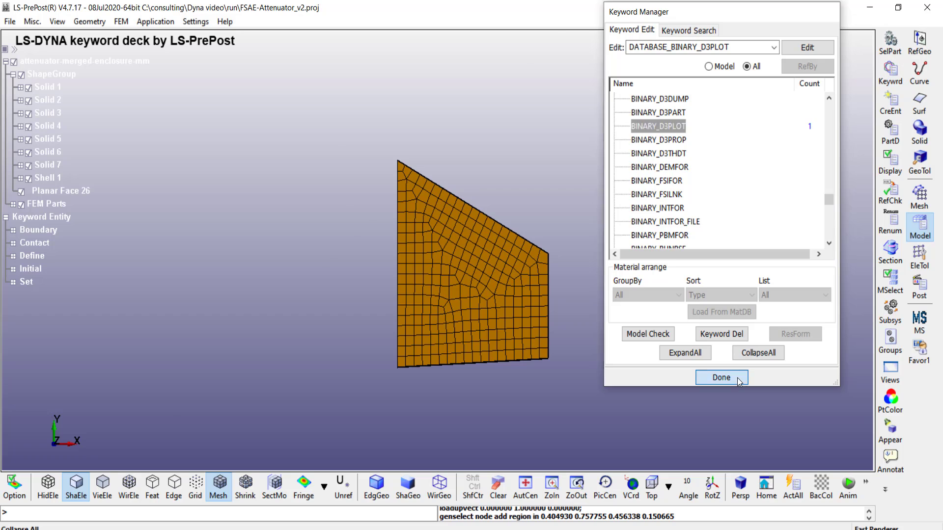
Rename the keyword save to FSAE-Attenuator_v2.k, then cancel without saving.
click(10, 23)
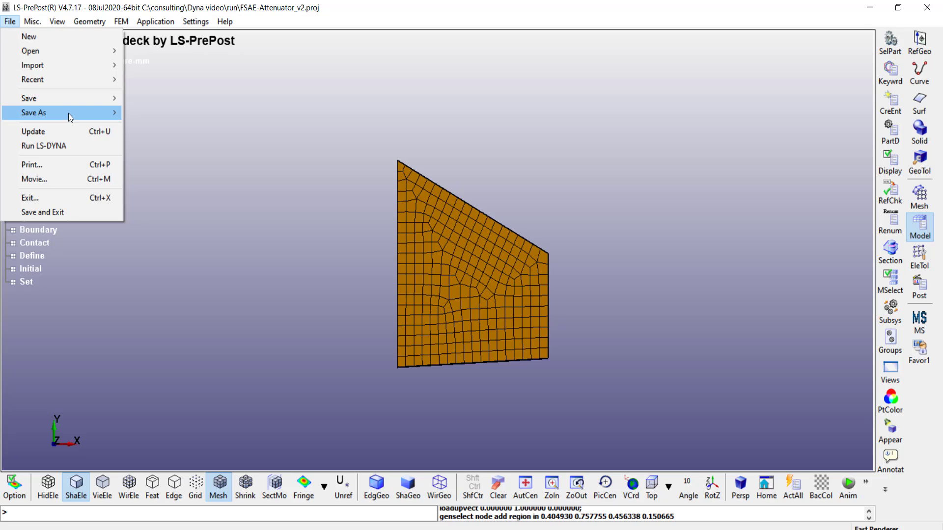
mouse_move(29, 98)
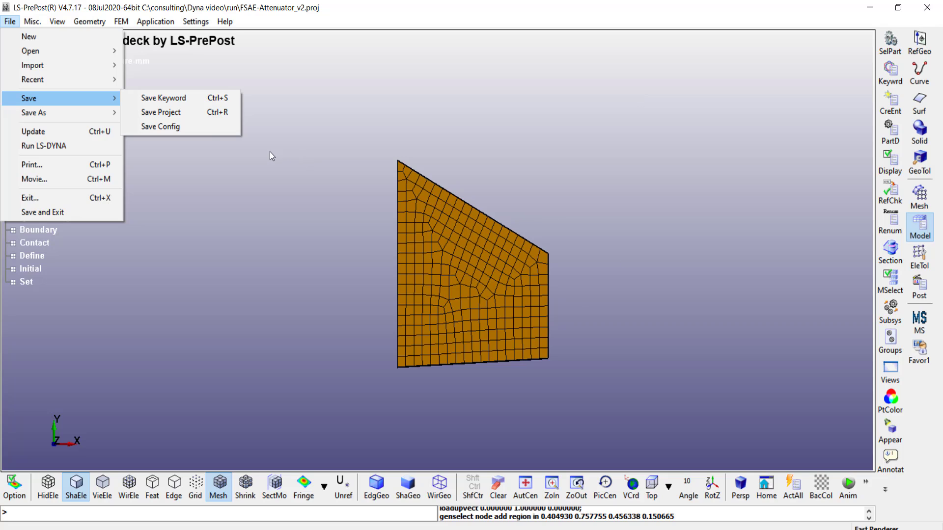
click(190, 97)
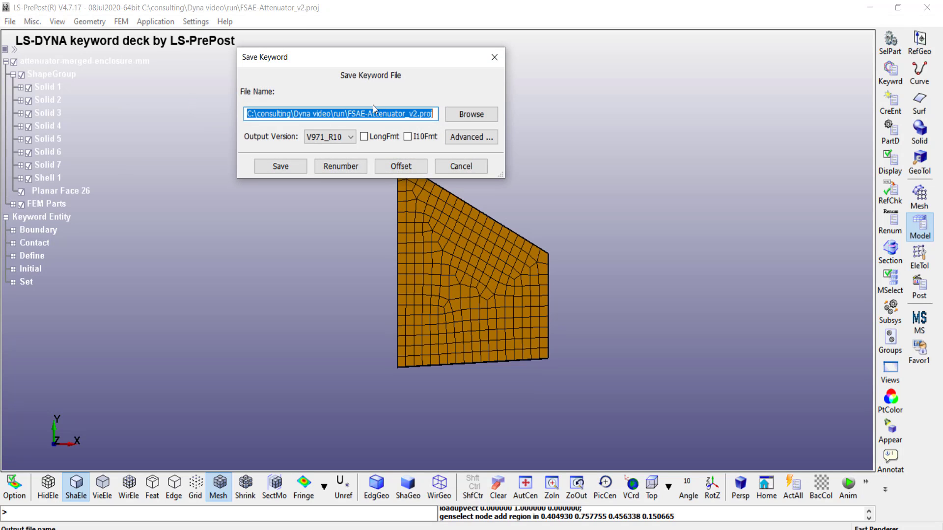
drag(421, 114, 434, 115)
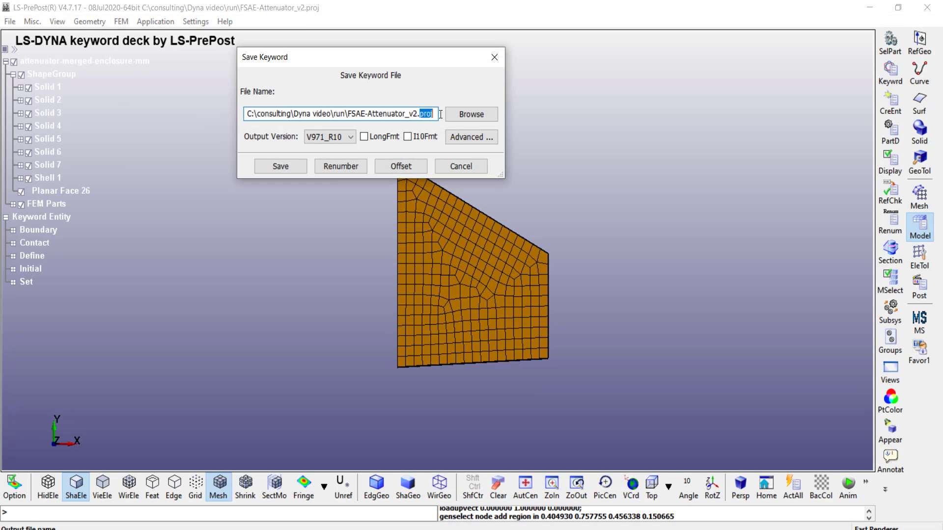
text(k)
click(476, 165)
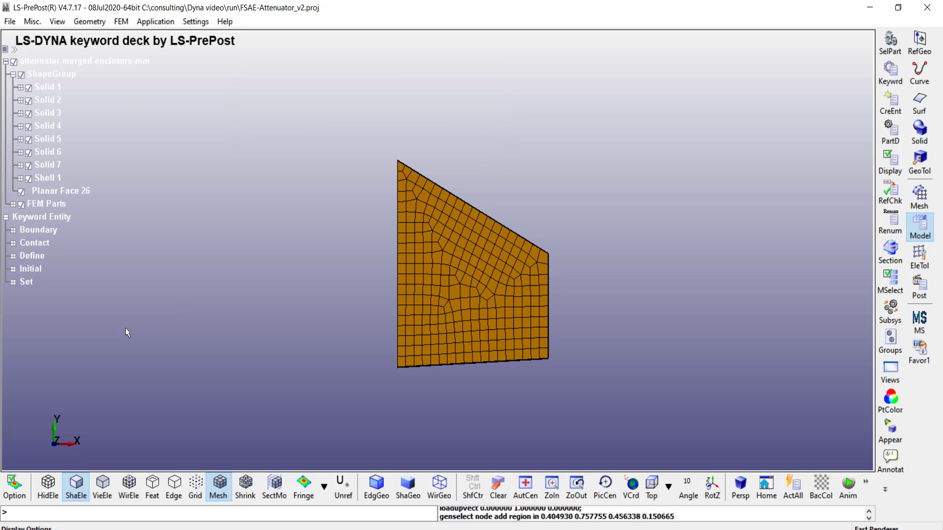
Launch LS-Run from the Start menu's ANSYS 2020R2 LS-DYNA Student folder.
key(super)
scroll(108, 459, down, 2)
click(124, 412)
scroll(121, 411, down, 2)
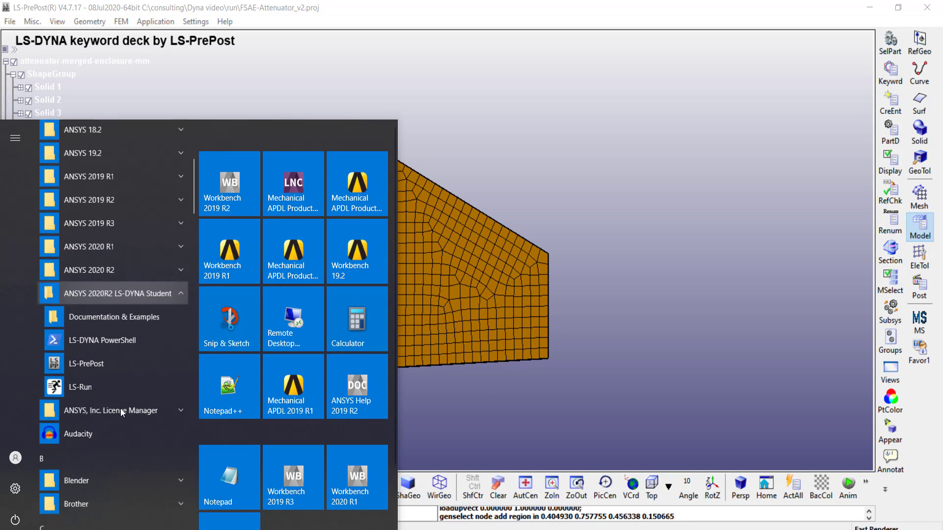
click(87, 381)
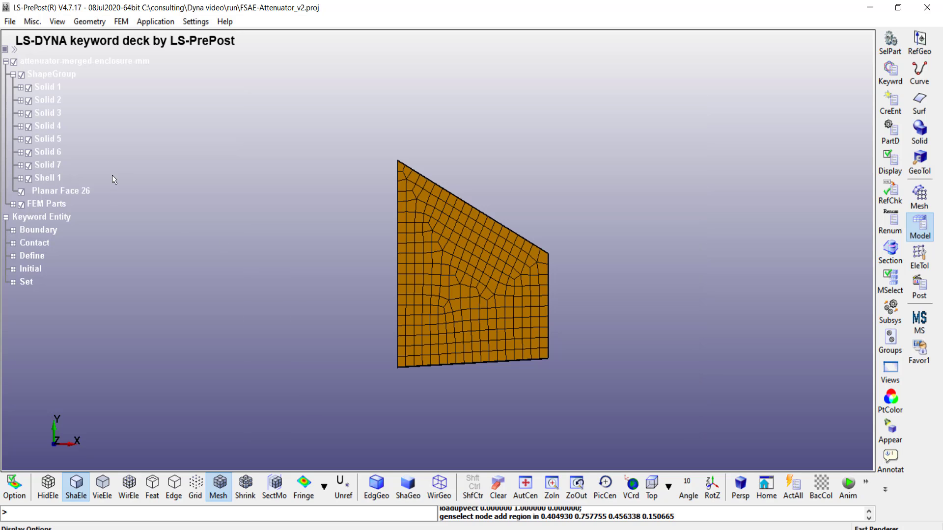
Load the d3plot binary results from the run2 folder and play the crush animation forward.
click(10, 23)
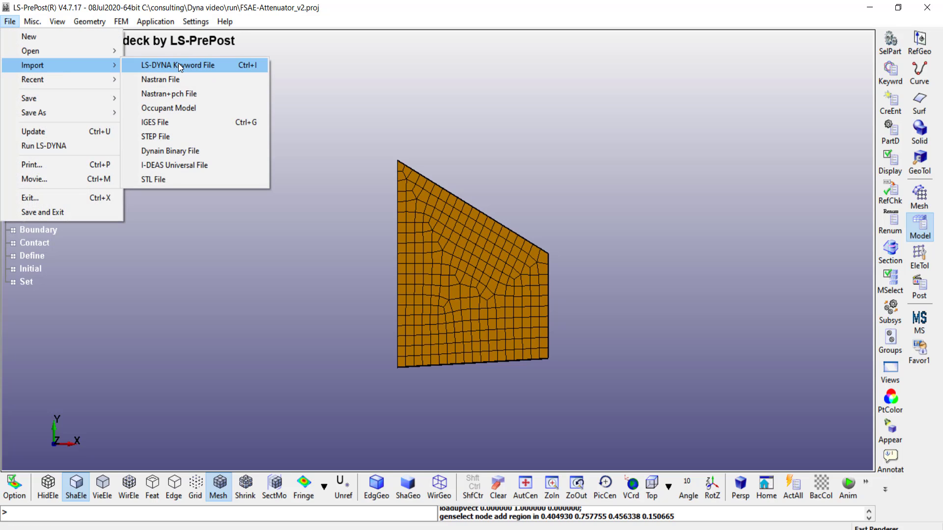
mouse_move(31, 50)
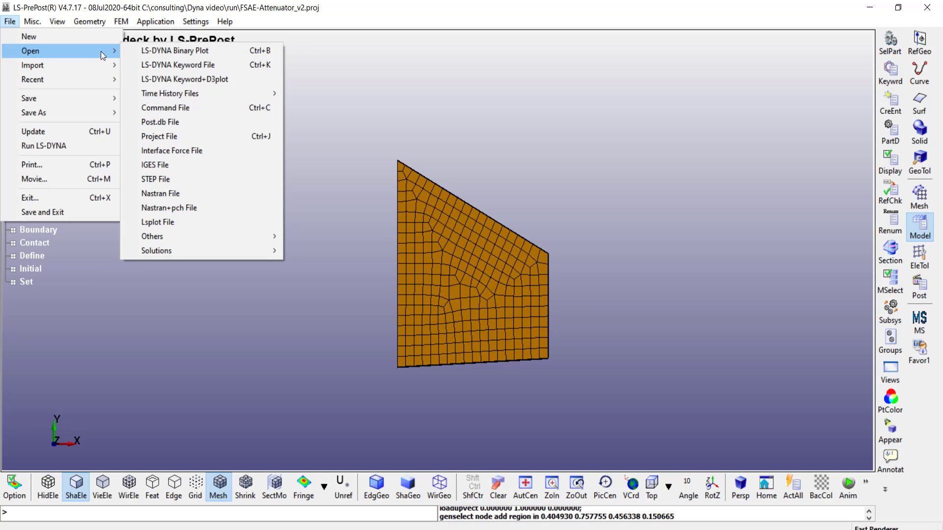
click(172, 52)
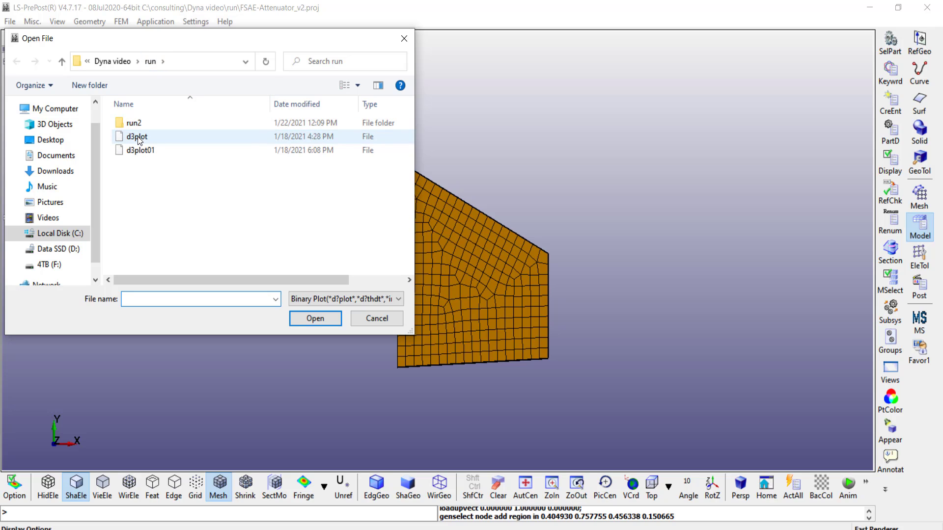
double_click(135, 125)
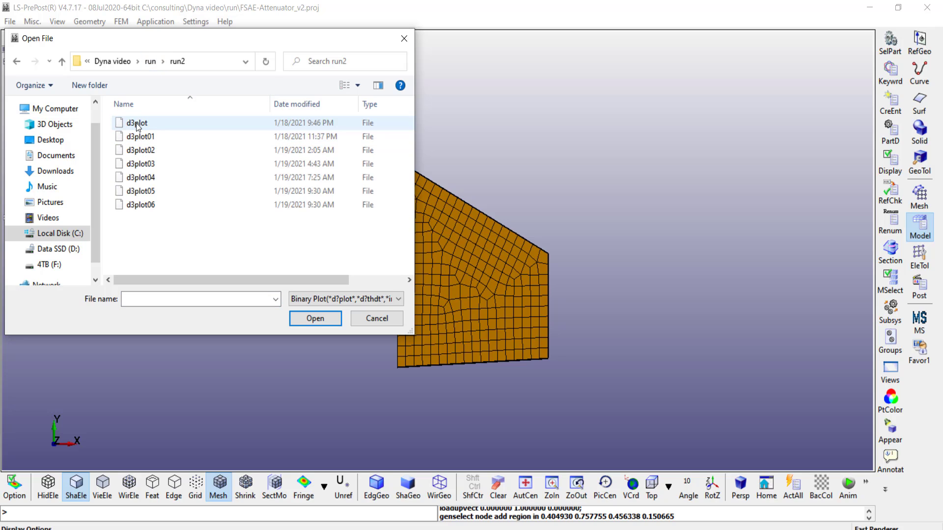
double_click(137, 124)
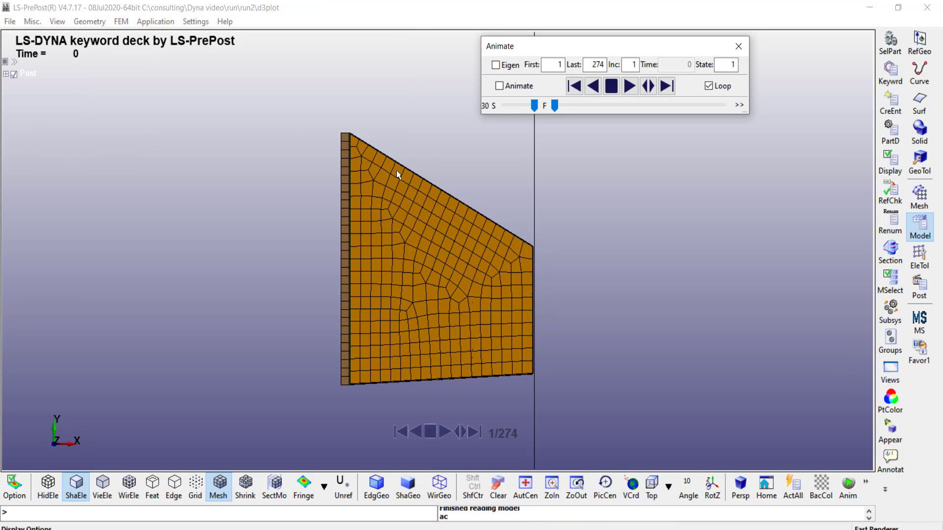
click(628, 87)
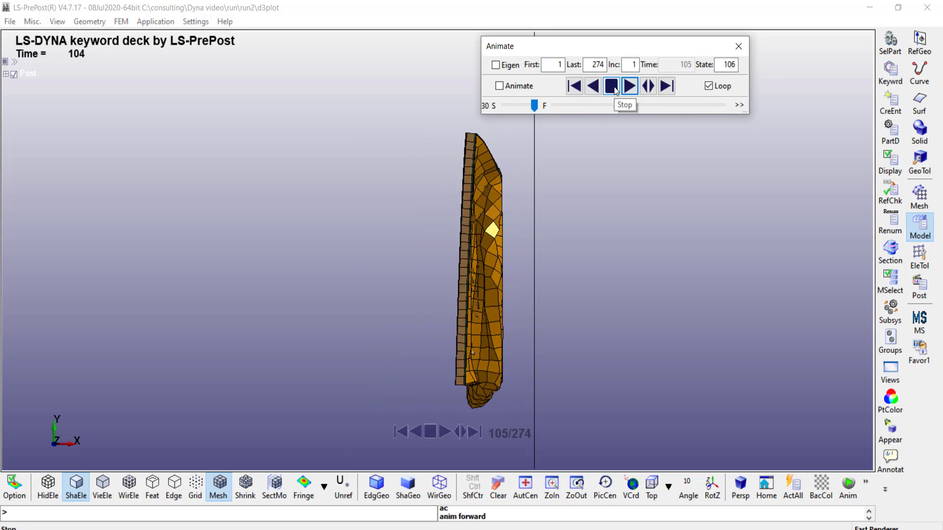
Stop the animation at state 164 and bring up the Post ASCII data tool.
click(617, 90)
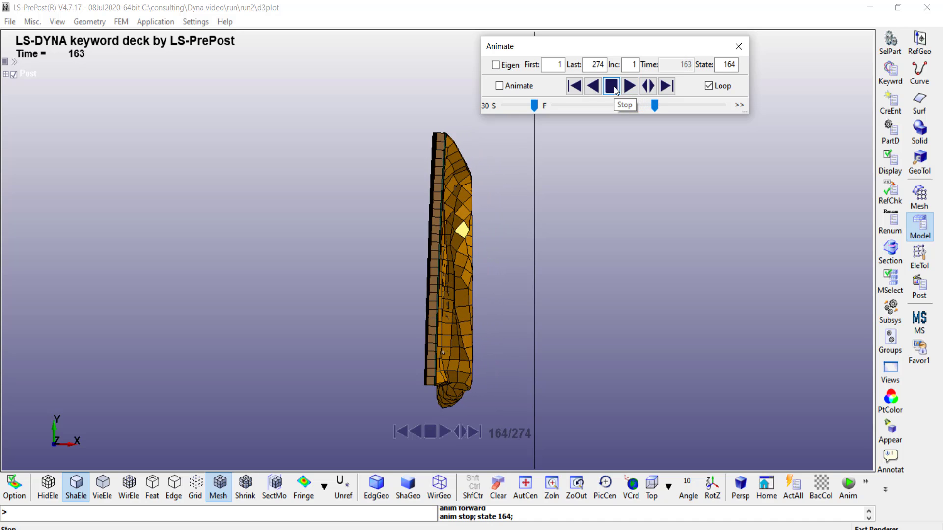
click(919, 284)
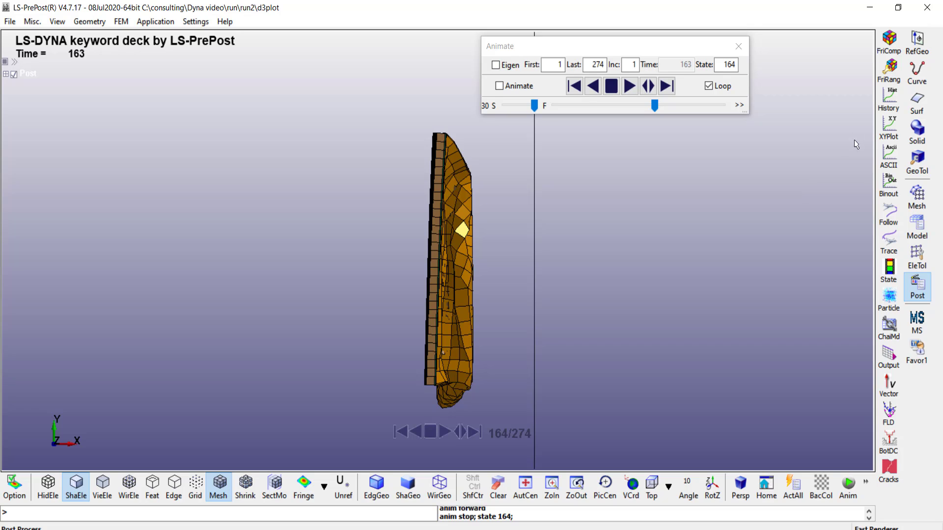
click(891, 156)
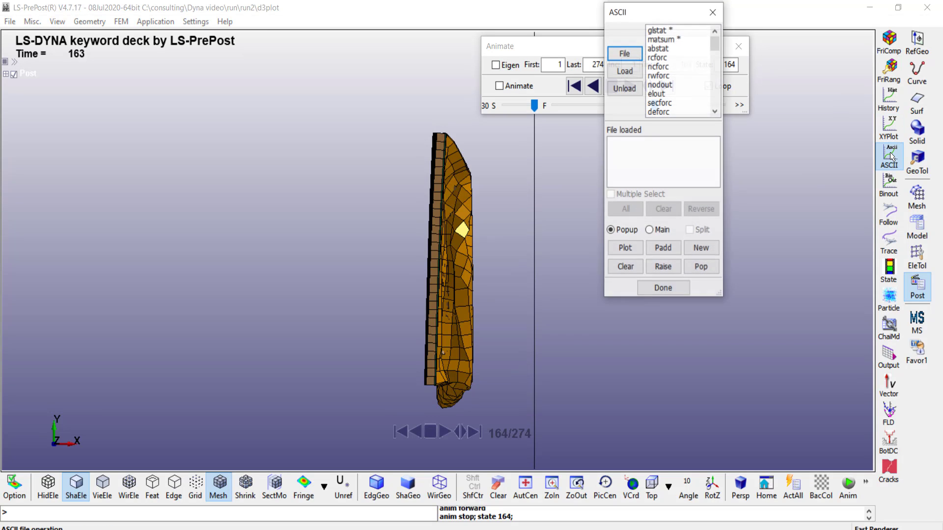
Load run2's matsum file, choosing Mat Id 15 and 12-x_rbacceleration.
double_click(662, 41)
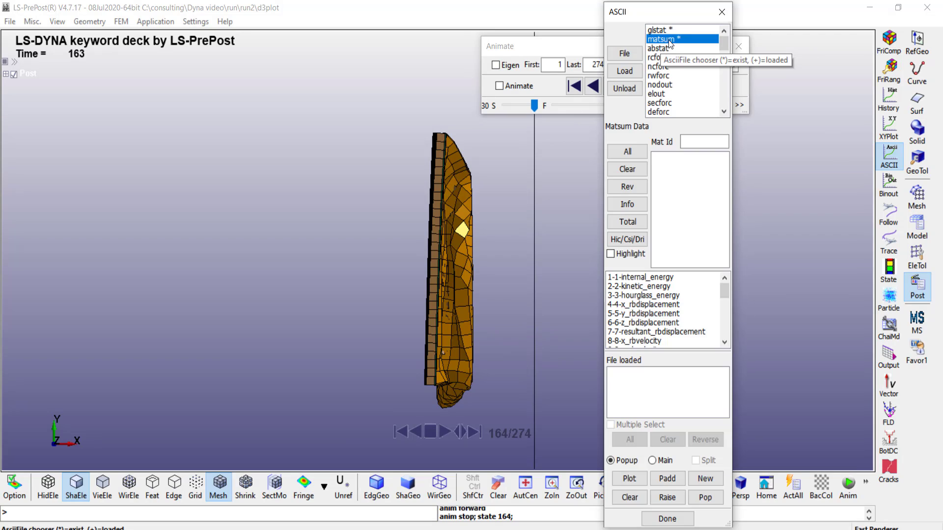
click(626, 71)
click(626, 70)
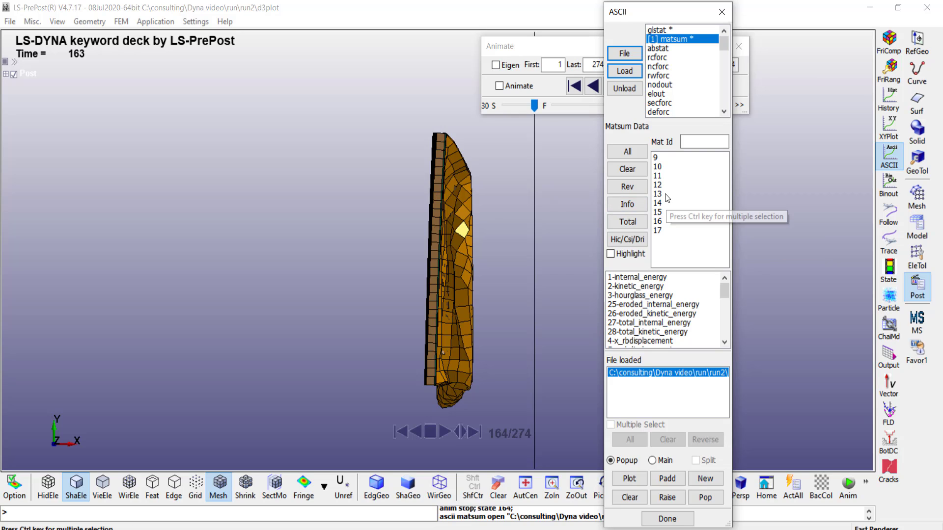
click(665, 216)
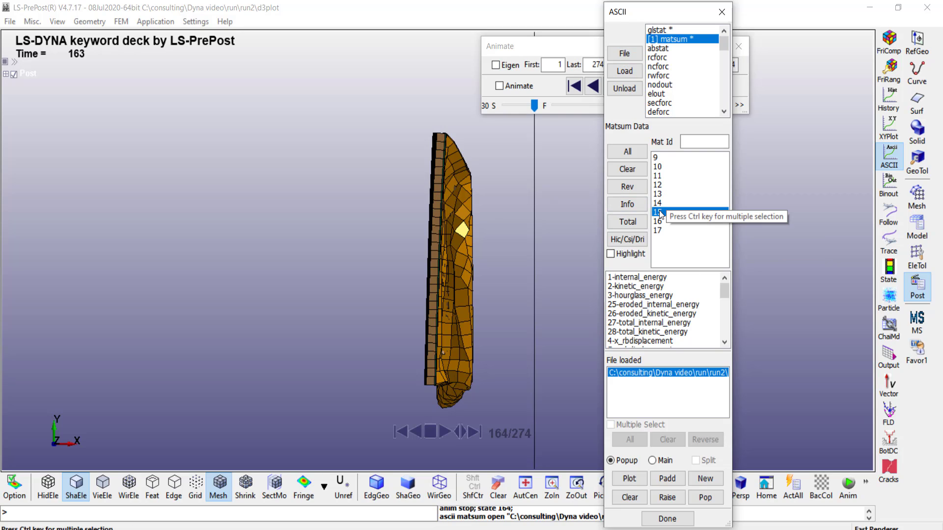
drag(725, 291, 725, 313)
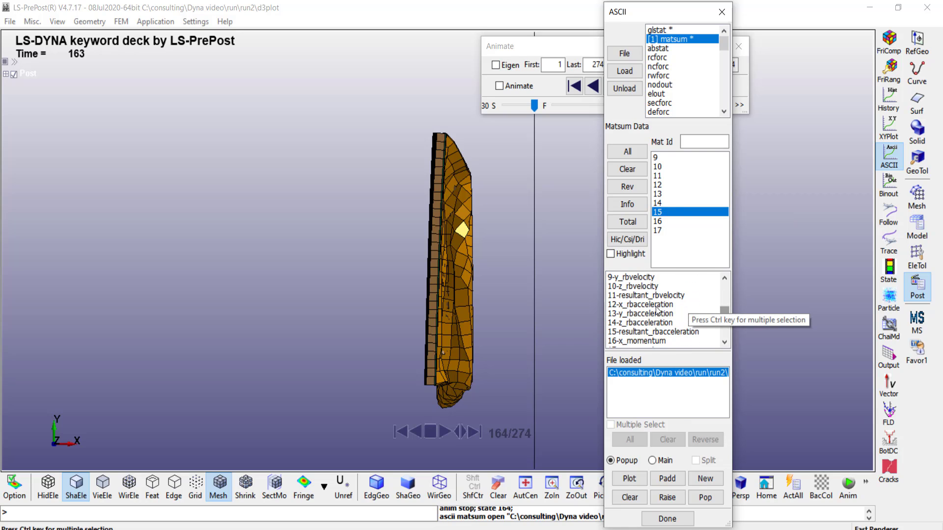
click(652, 307)
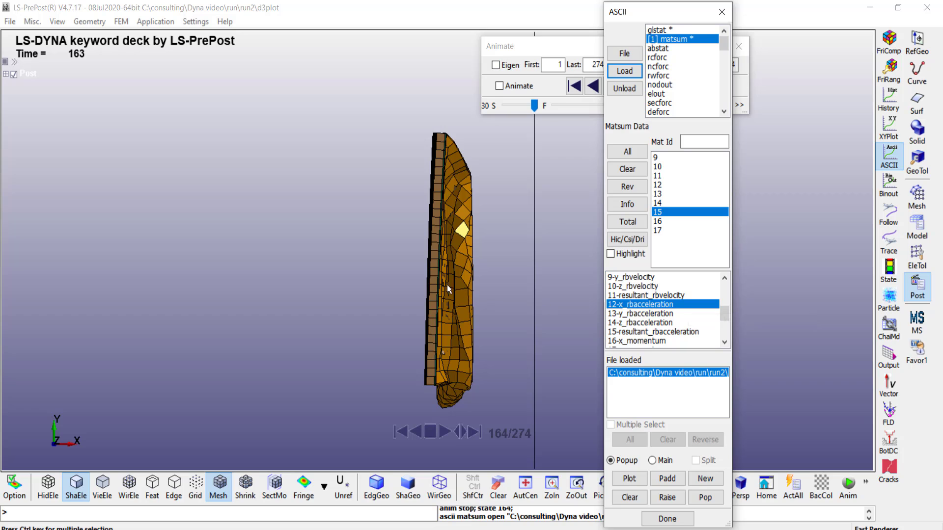
Plot material 15's x_rbacceleration curve from matsum in PlotWindow-1.
click(629, 479)
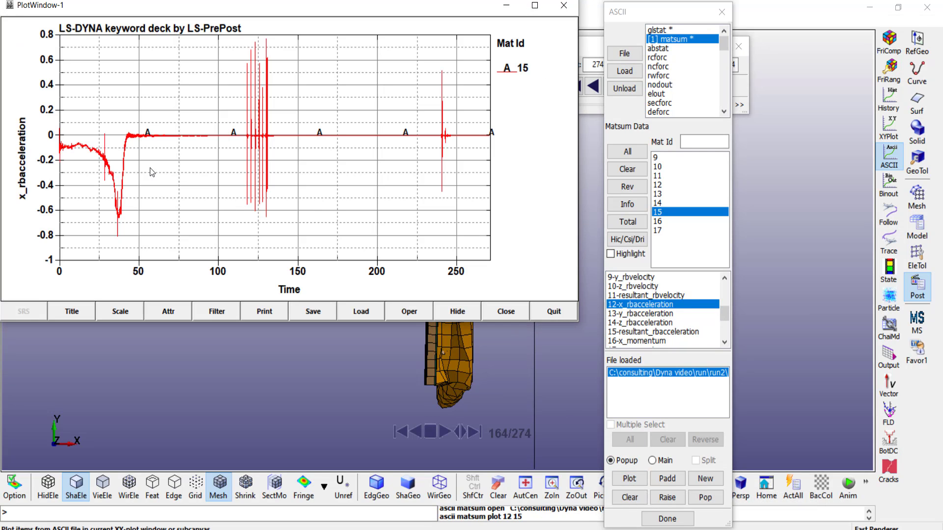